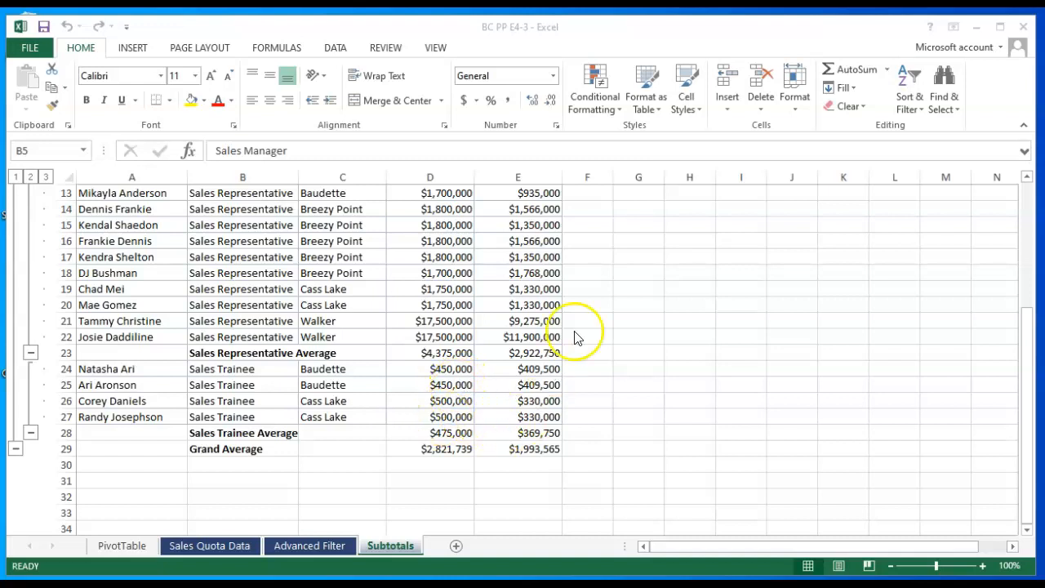
- Save the workbook under the new name BC PP E4-4
key("F12")
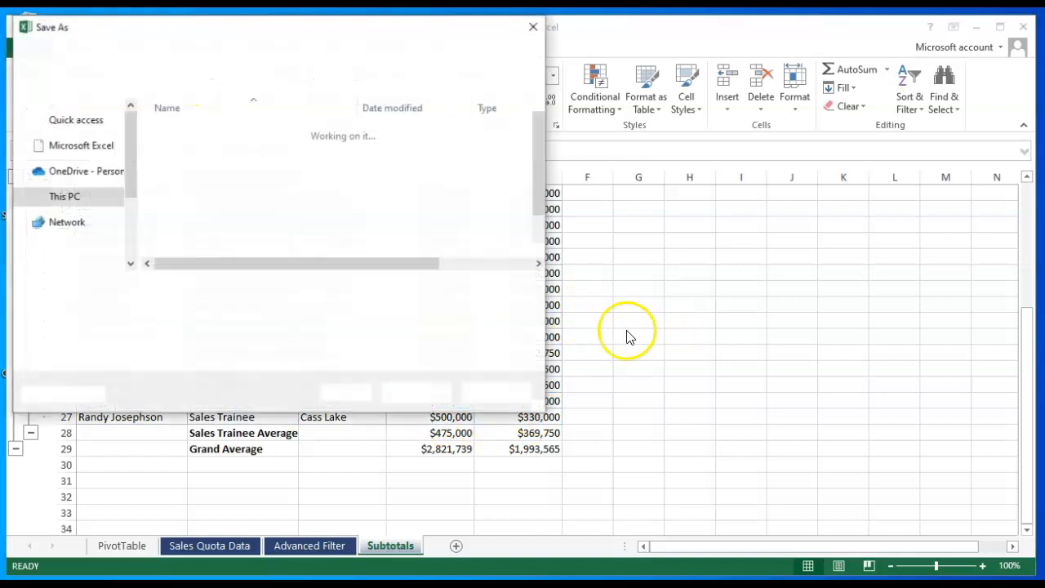
left_click(186, 289)
key("BackSpace")
type("4-4")
left_click(417, 393)
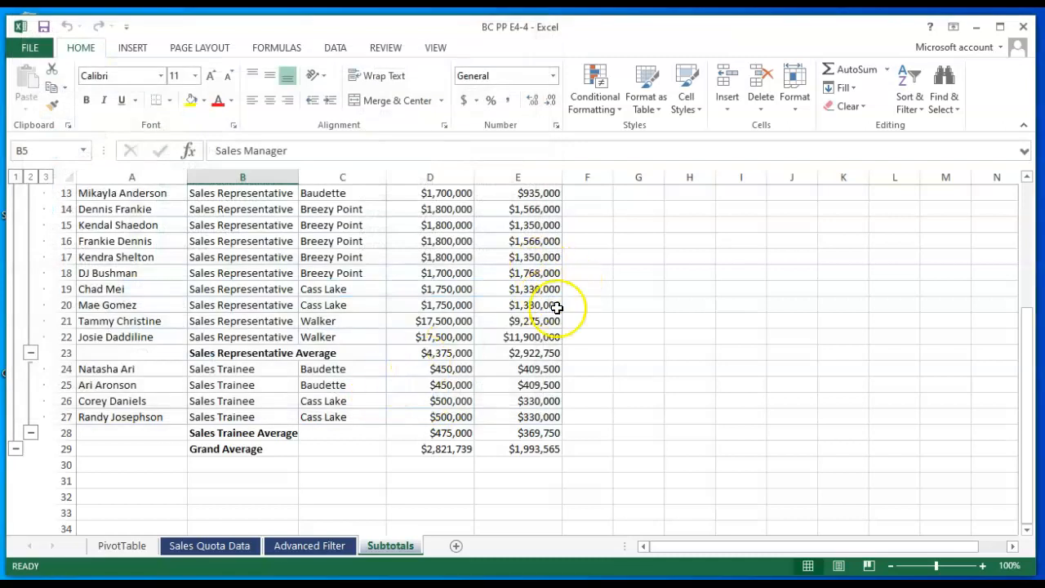
- Go to the Sales Quota Data sheet and turn off filtering so every row shows
left_click(200, 549)
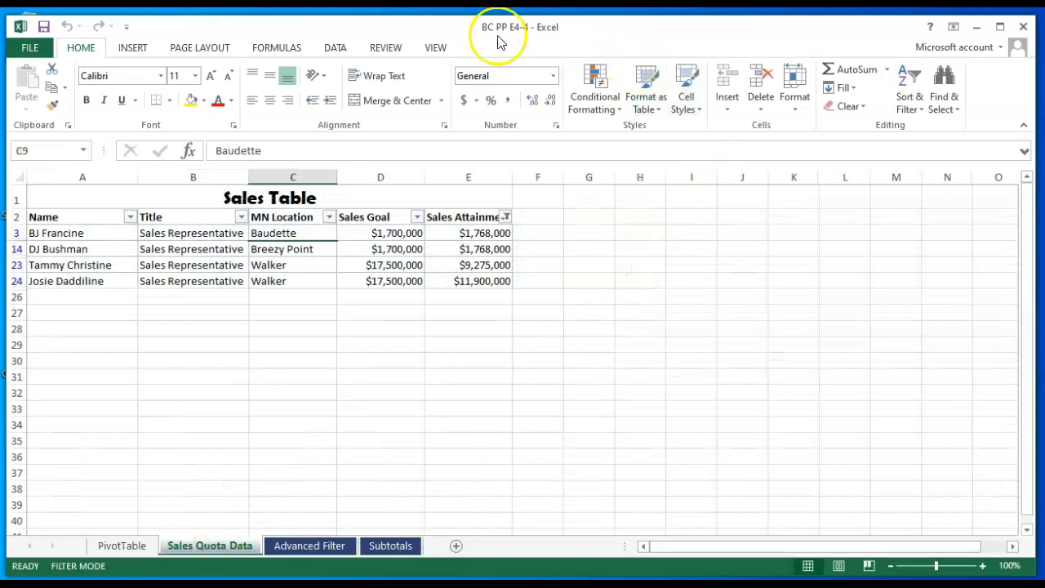
left_click(336, 49)
left_click(429, 84)
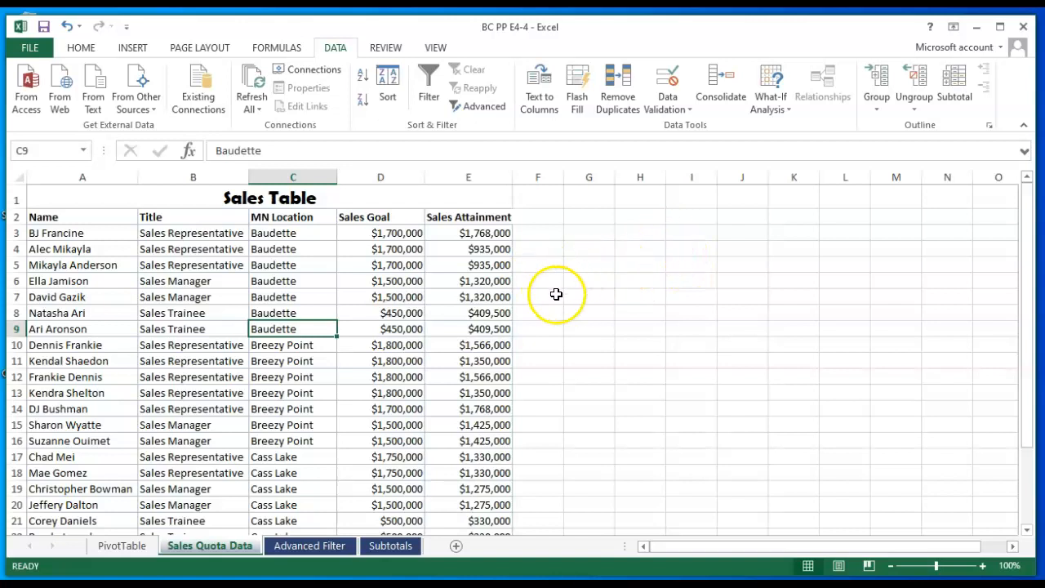
- Highlight Sales Goal values in D3:D25 above 2000000 with green fill and dark green text
left_click_drag(383, 233, 380, 504)
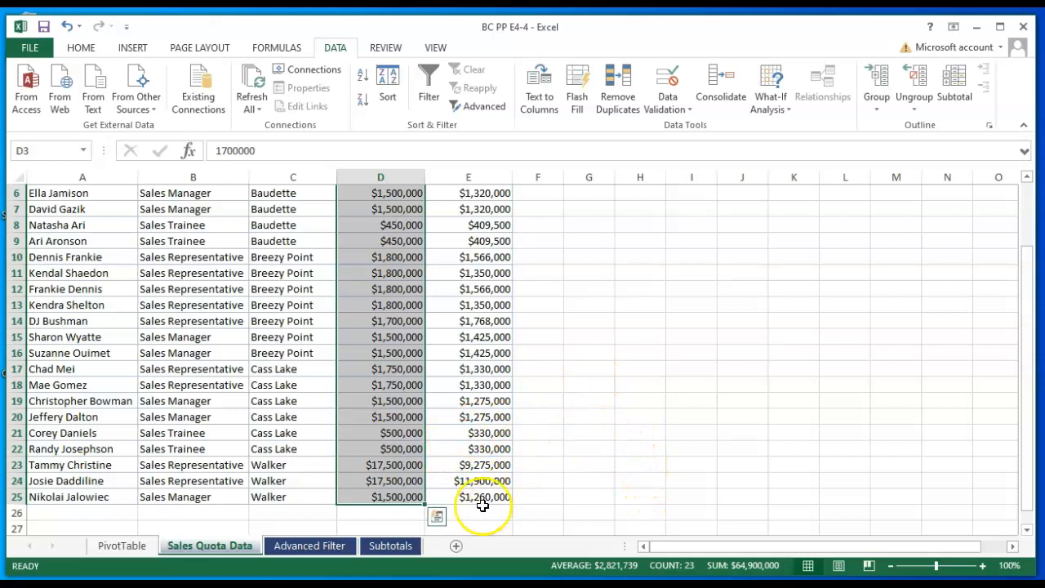
left_click(439, 519)
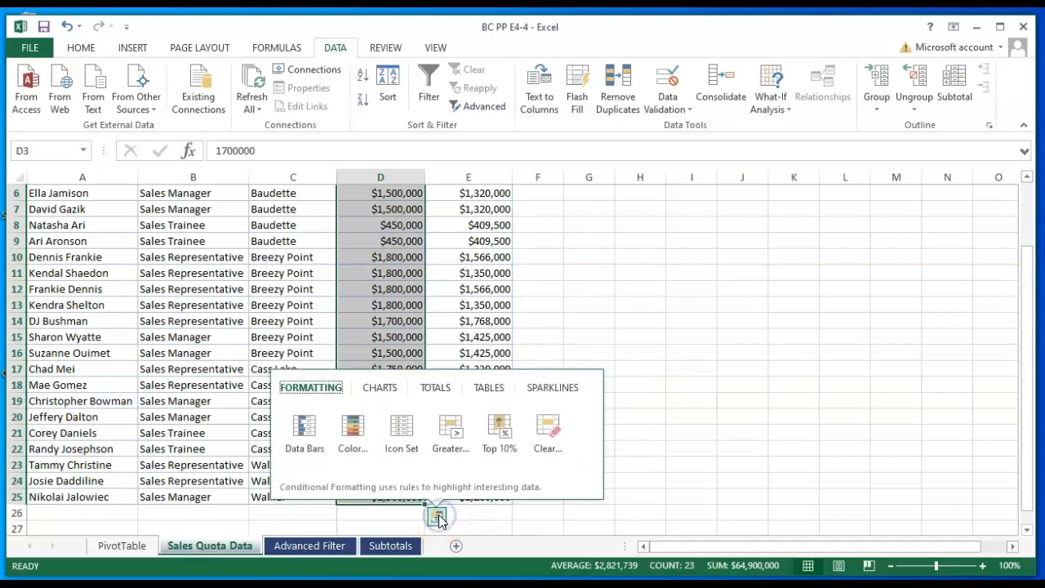
left_click(326, 390)
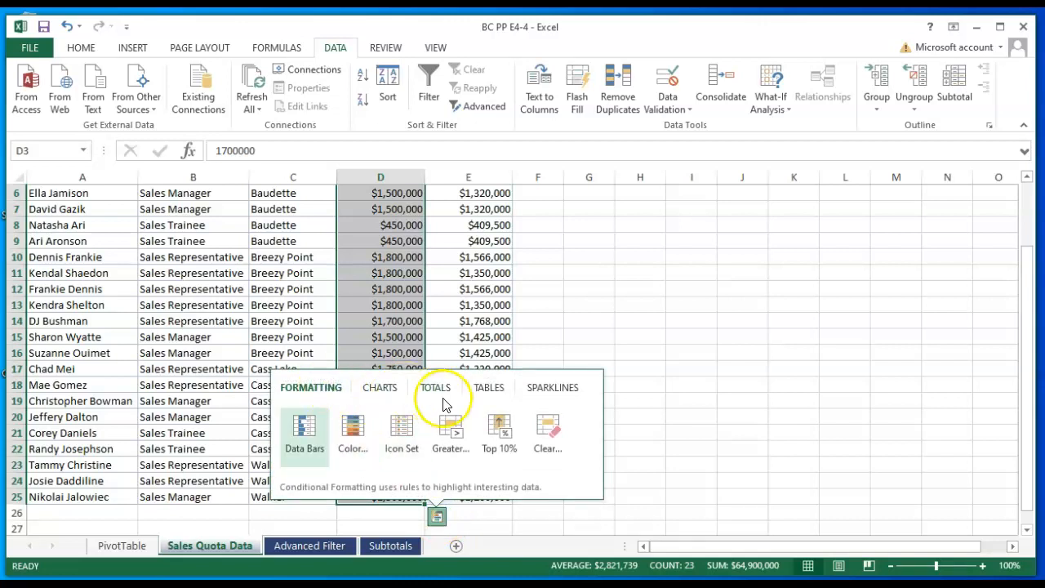
left_click(448, 432)
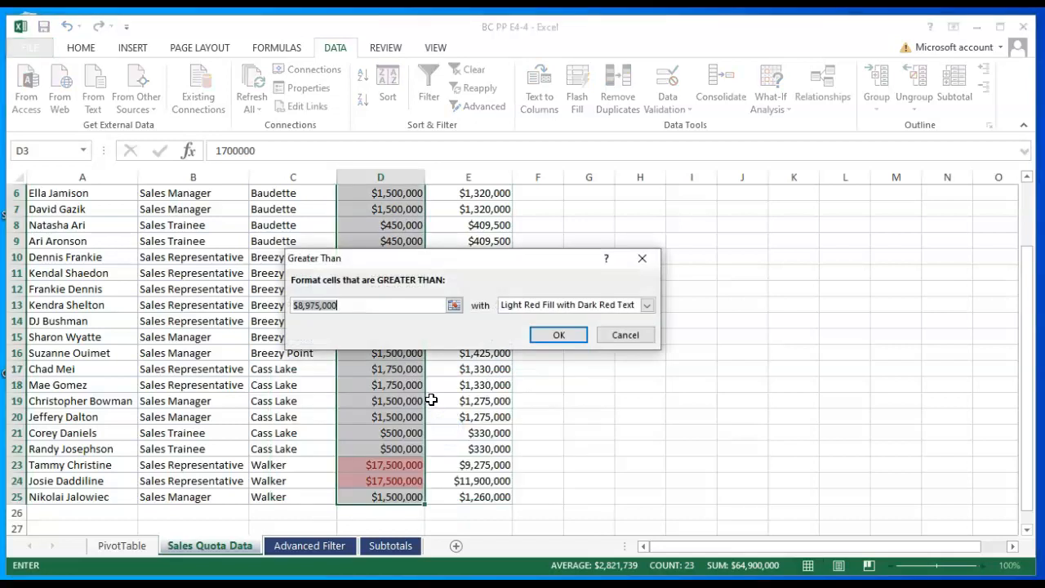
type("2")
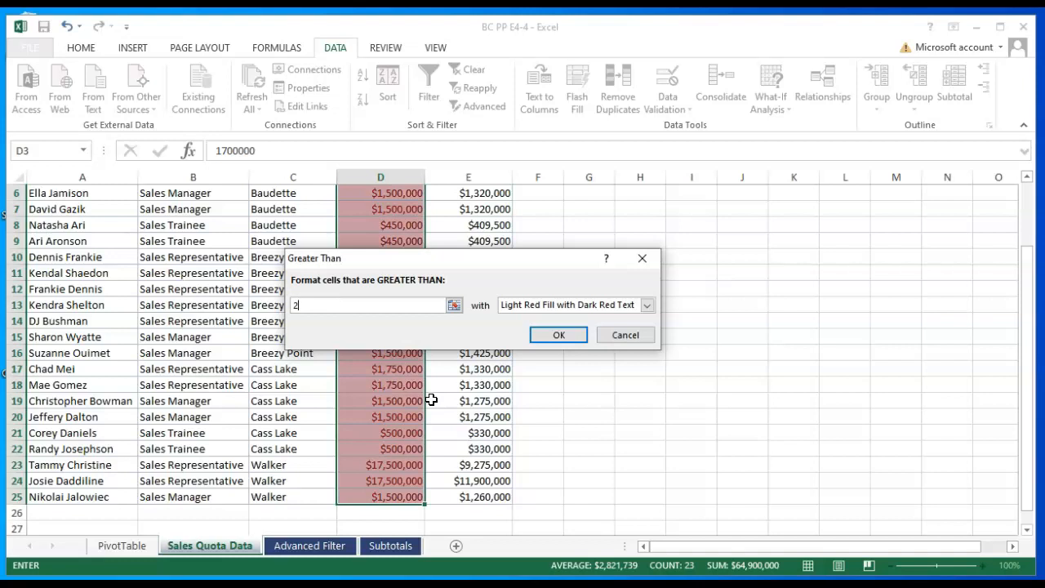
type("000000")
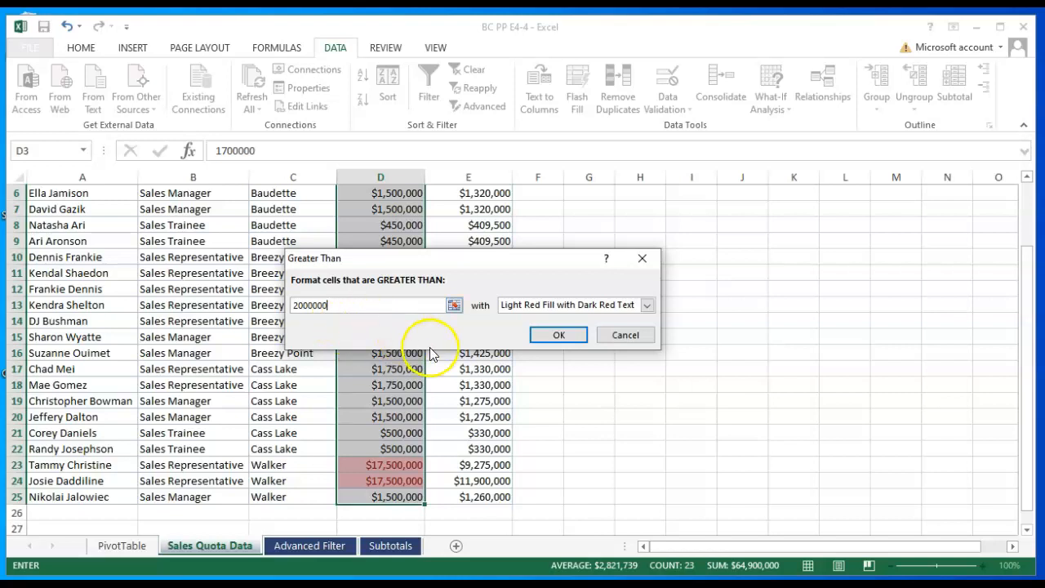
left_click(646, 305)
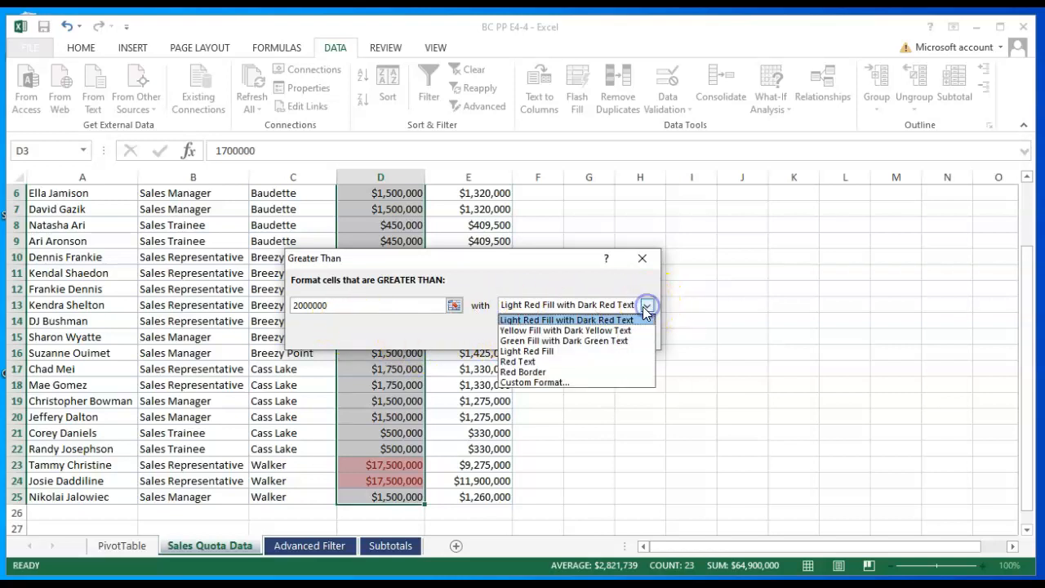
left_click(579, 340)
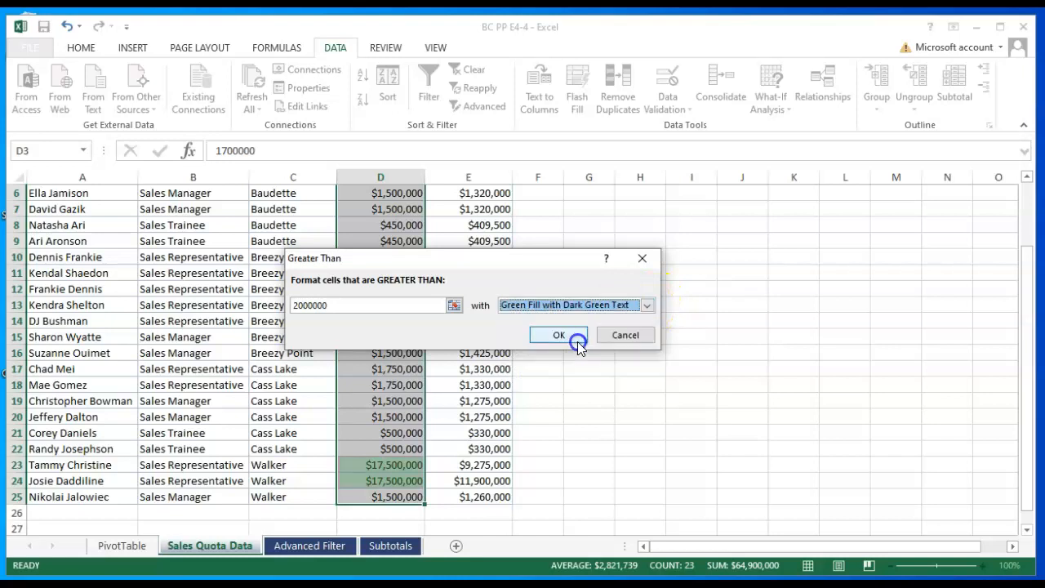
left_click(562, 336)
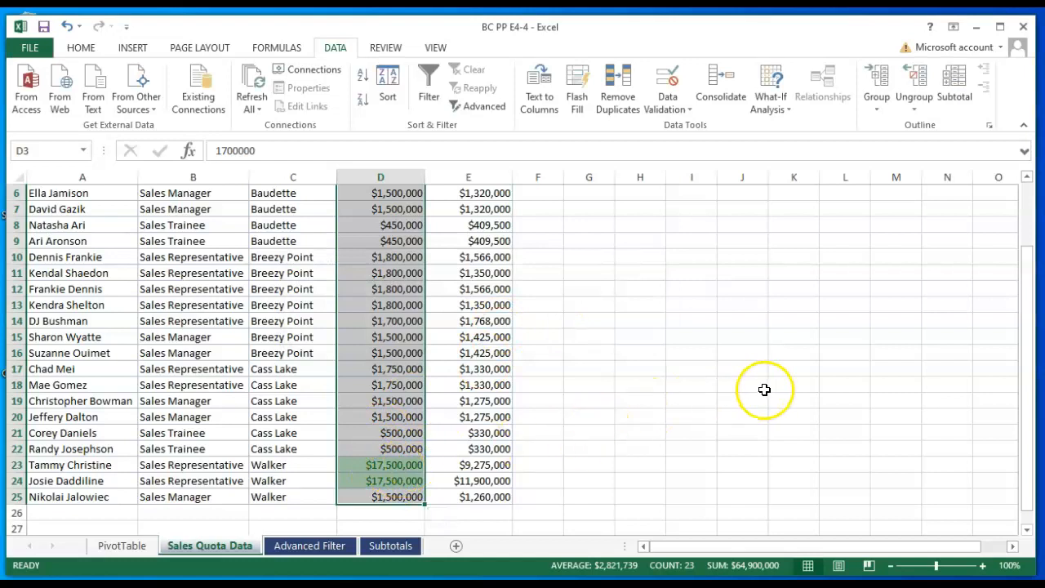
- Highlight Title cells in B3:B25 containing 'Sales Trainee' with light red fill and dark red text
left_click(611, 371)
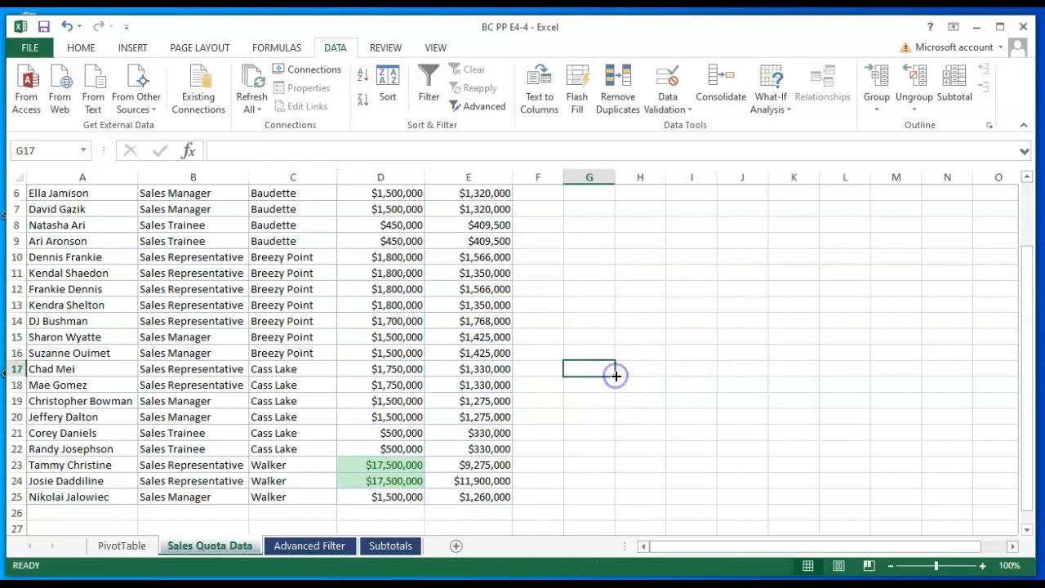
scroll(619, 379, "up", 1)
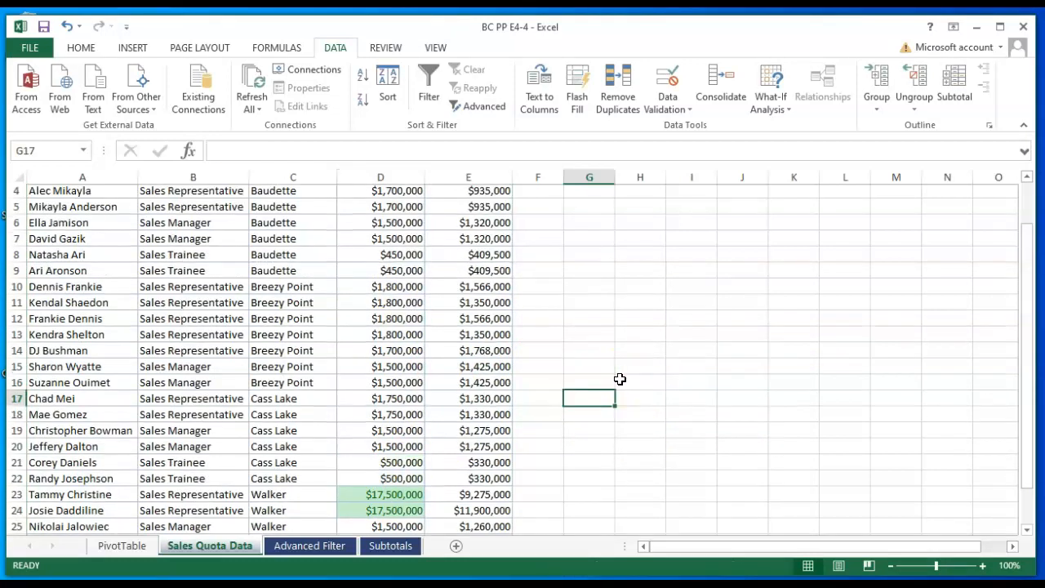
left_click_drag(207, 193, 168, 499)
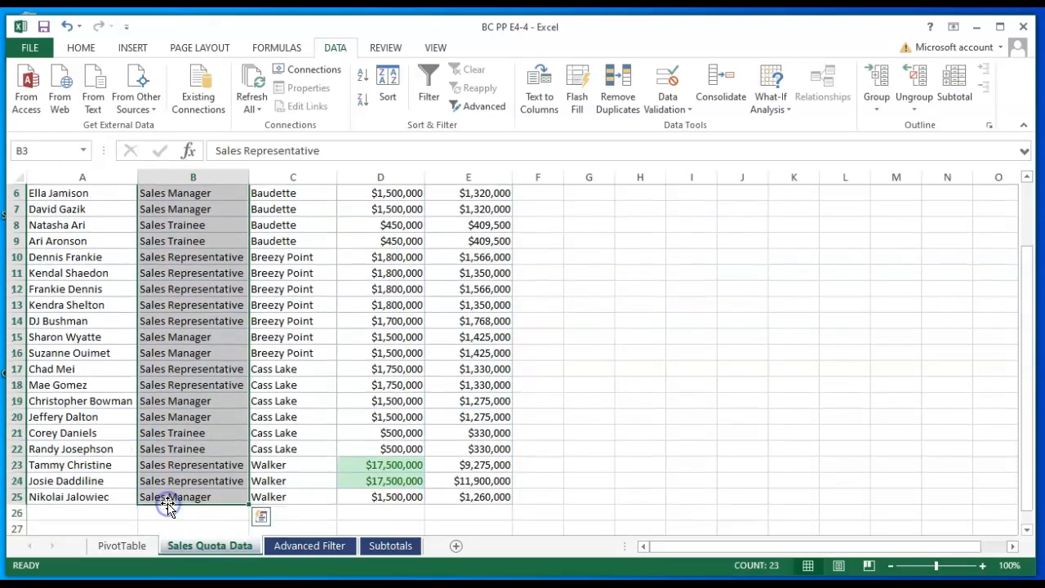
left_click(260, 518)
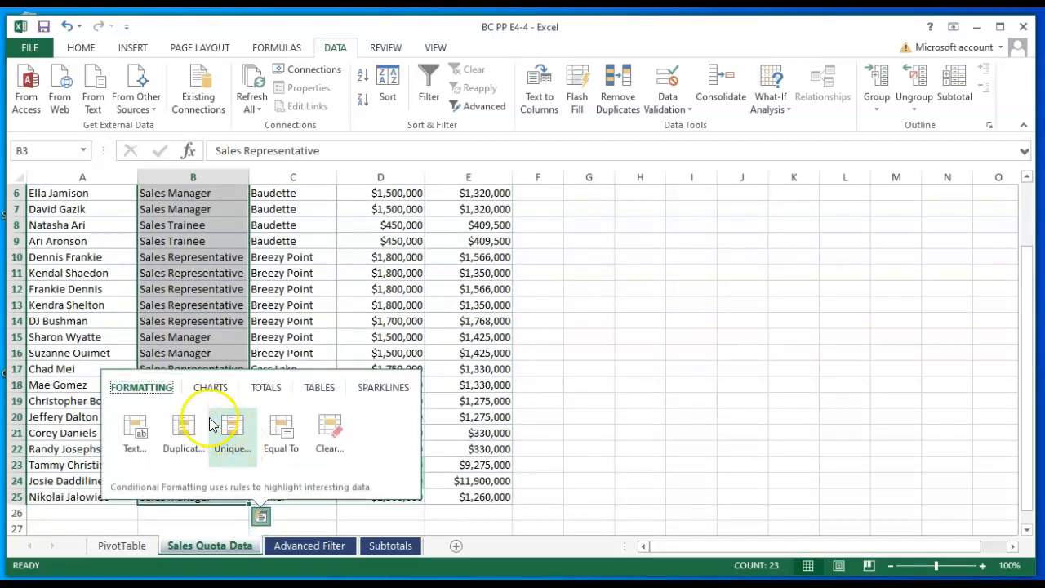
left_click(147, 387)
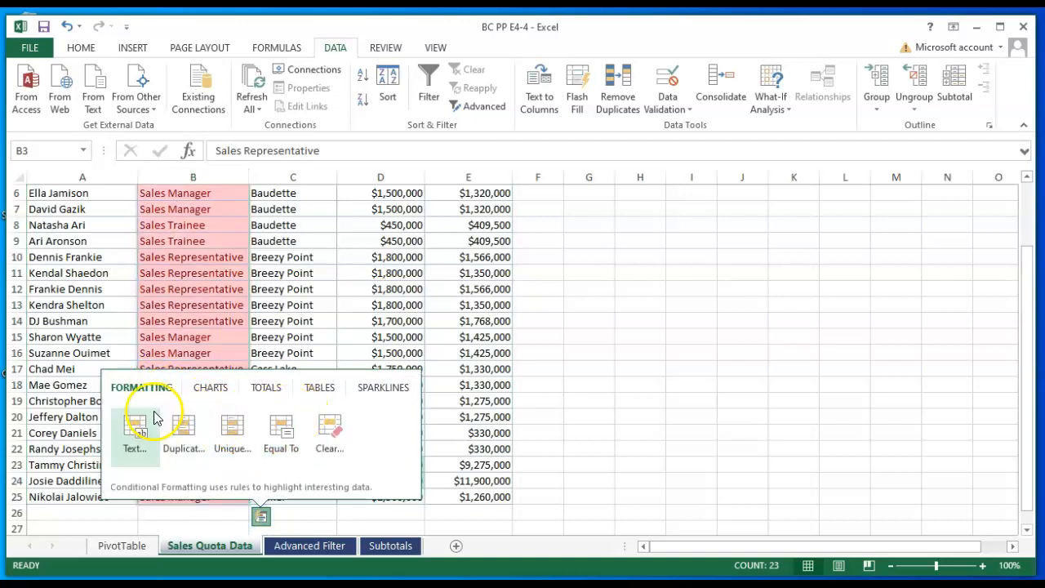
left_click(133, 431)
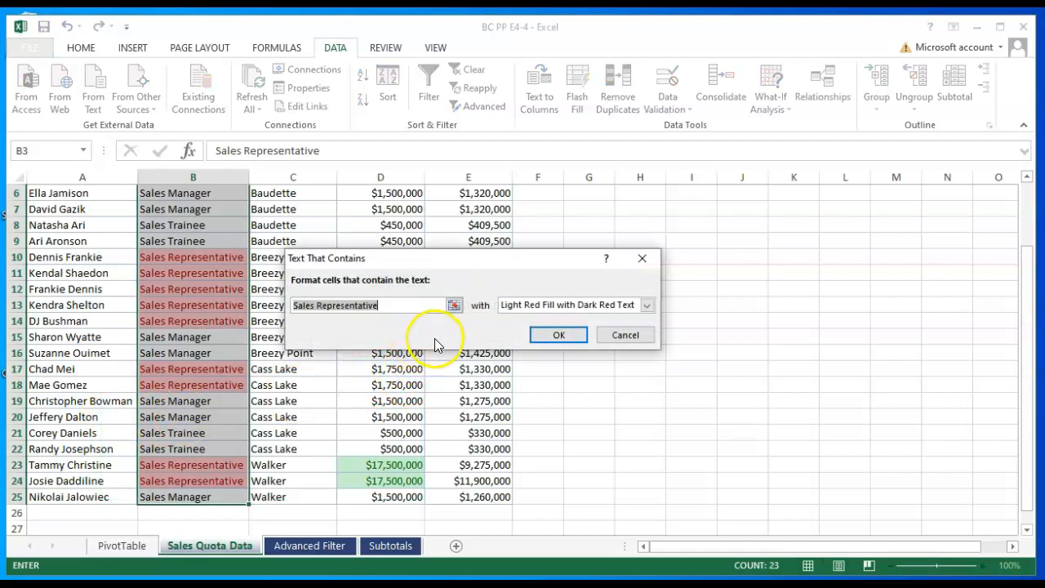
left_click(398, 302)
key("BackSpace")
key("BackSpace")
key("BackSpace")
key("BackSpace")
key("BackSpace")
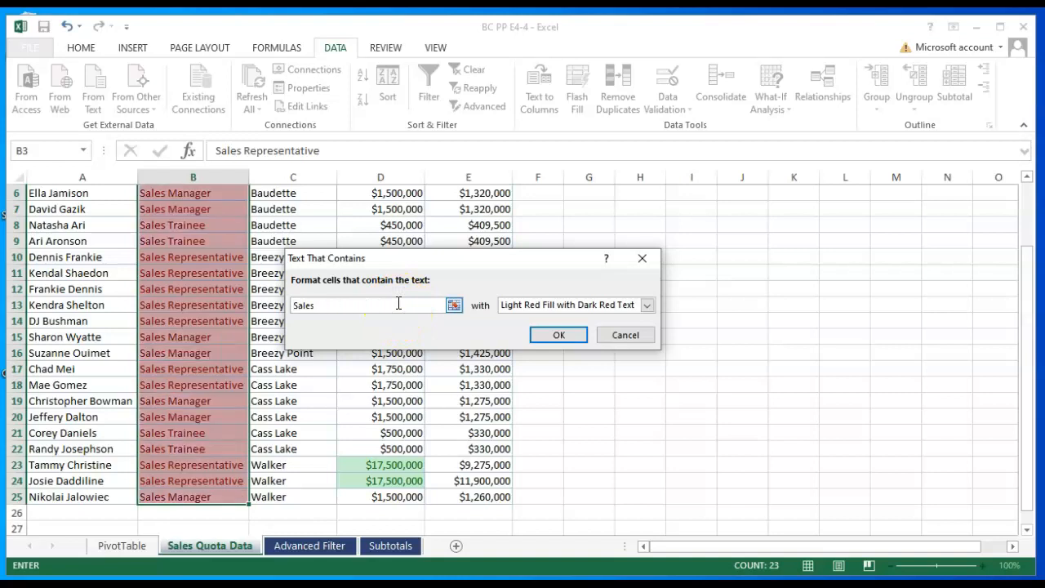
type("Trainee")
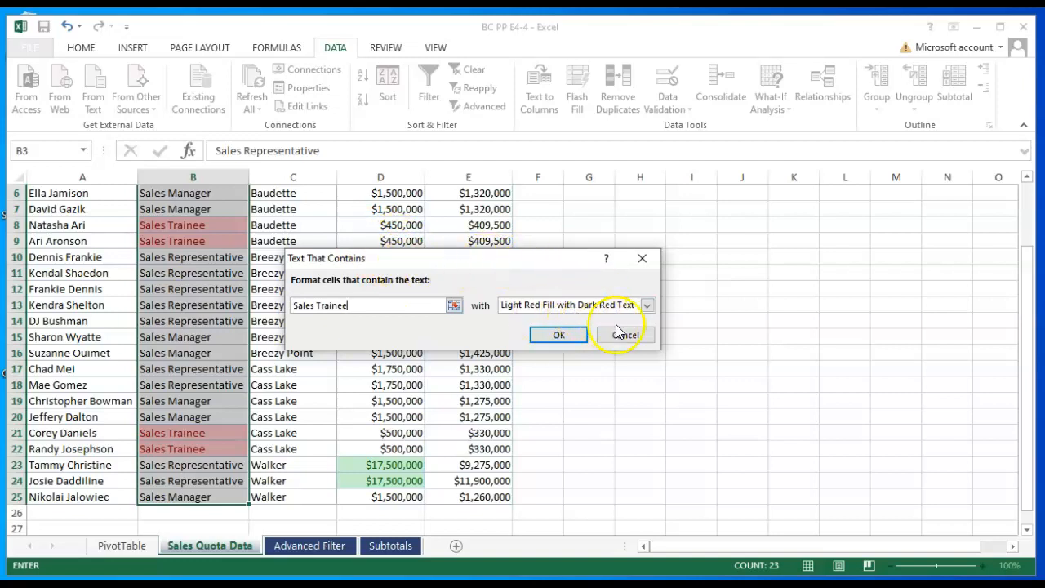
left_click(576, 338)
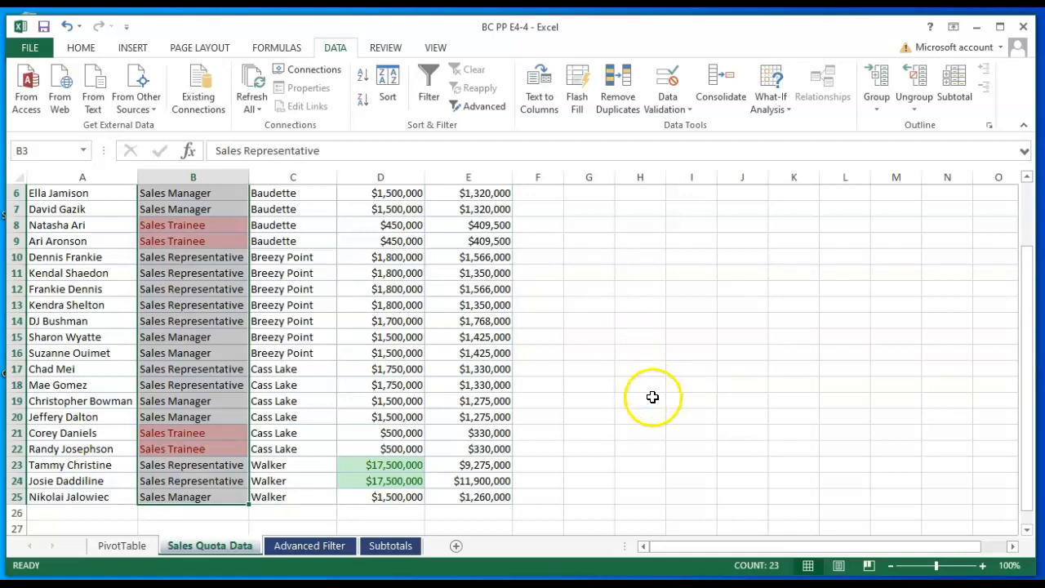
scroll(651, 402, "up", 1)
scroll(652, 401, "up", 1)
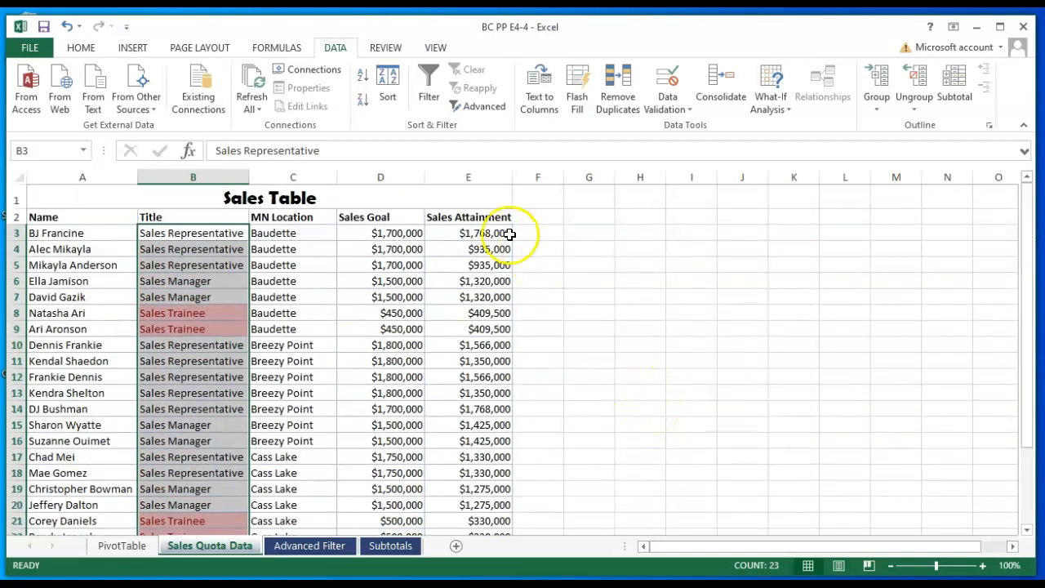
- Add data bars to the Sales Attainment values in E3:E25
left_click(492, 233)
left_click_drag(492, 234, 468, 498)
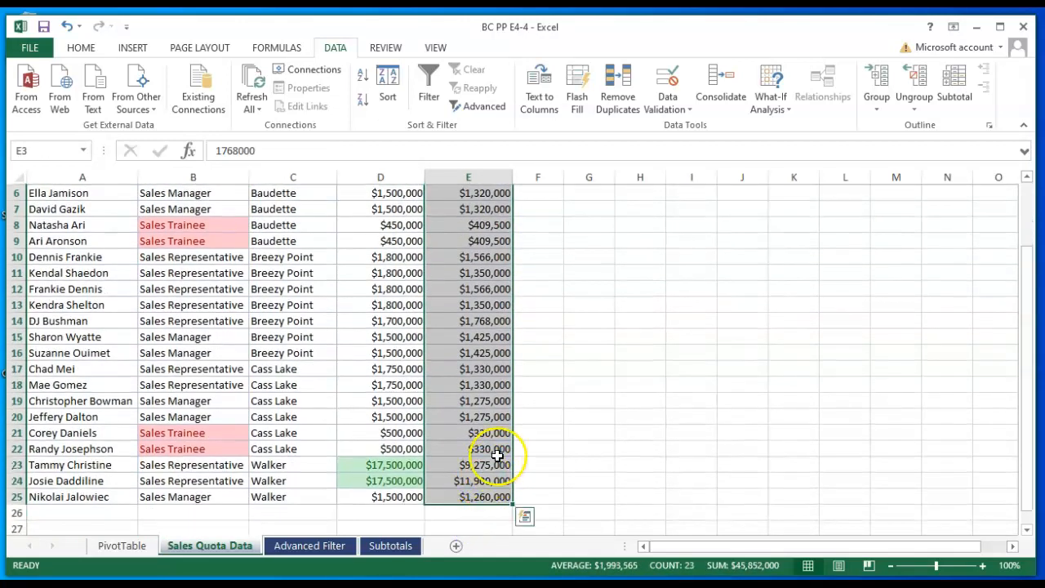
left_click(525, 517)
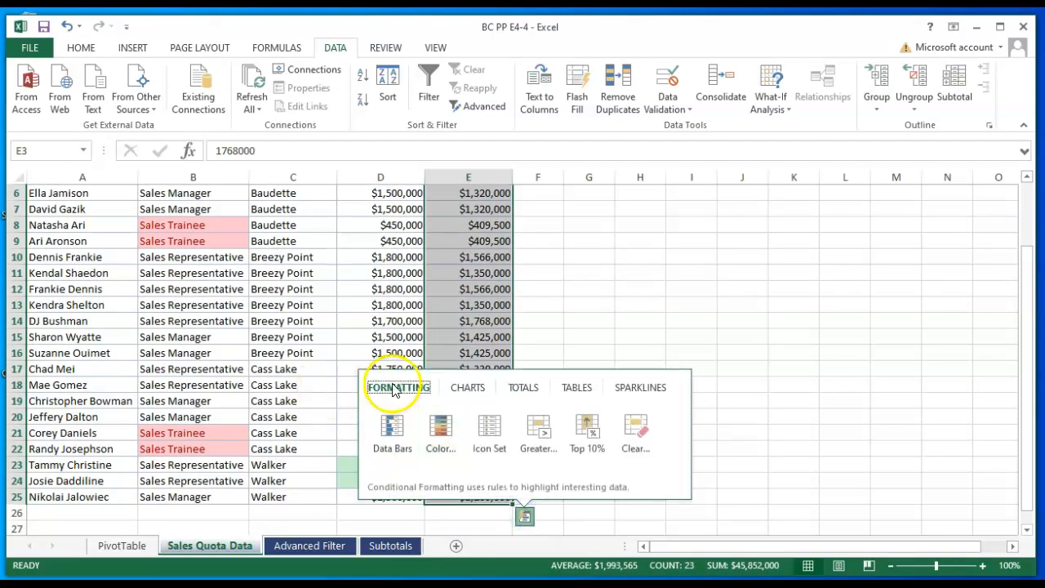
left_click(395, 388)
left_click(392, 430)
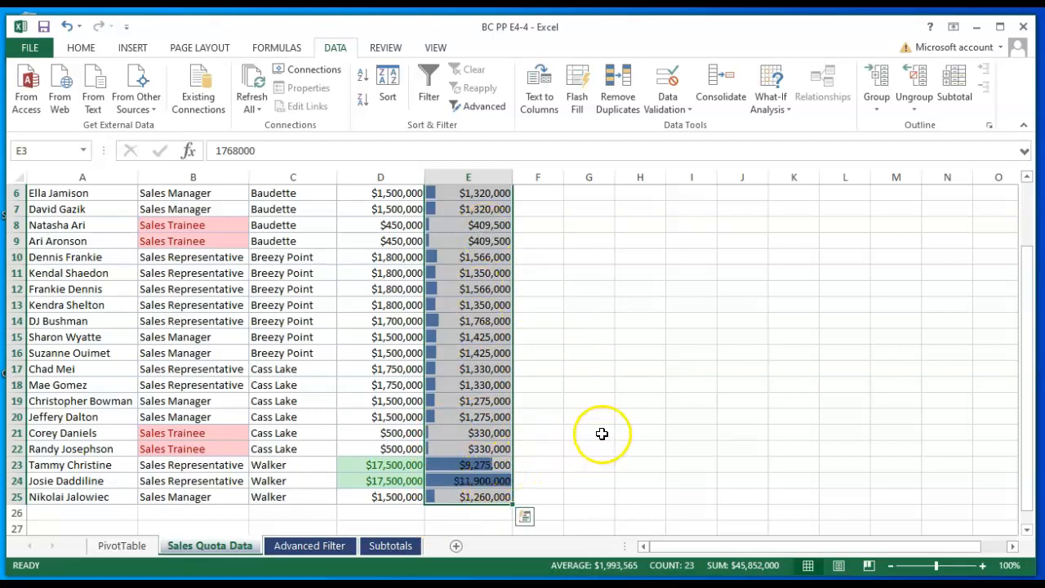
scroll(627, 408, "up", 2)
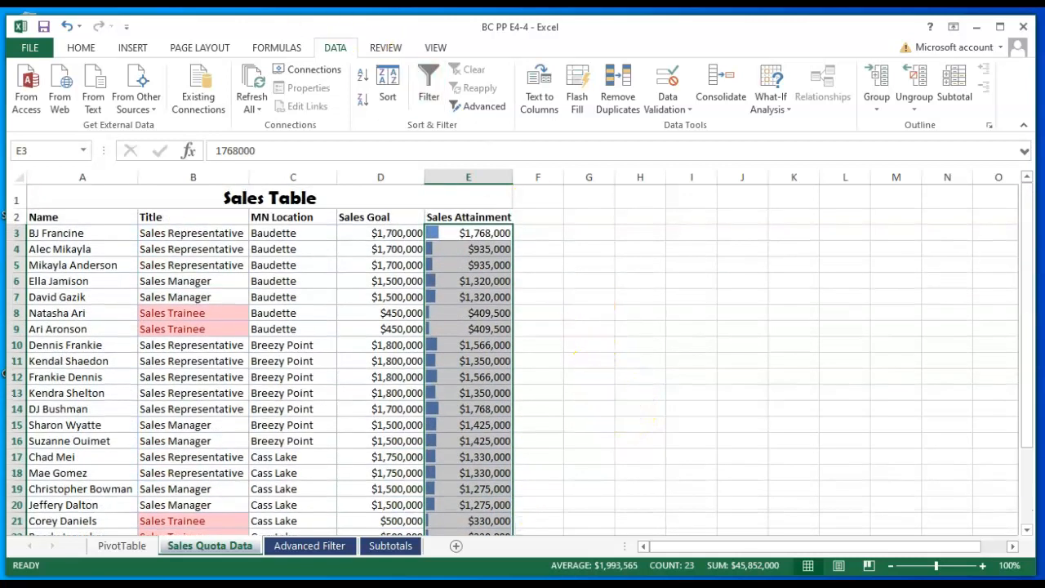
- Edit the data bar rule to use an orange gradient fill instead of solid blue
left_click(82, 49)
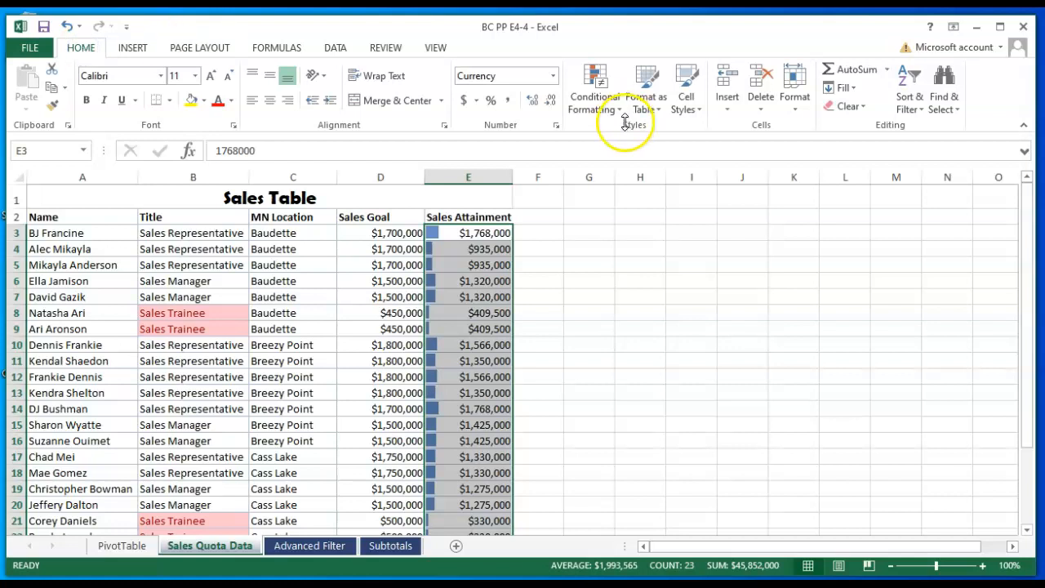
left_click(598, 98)
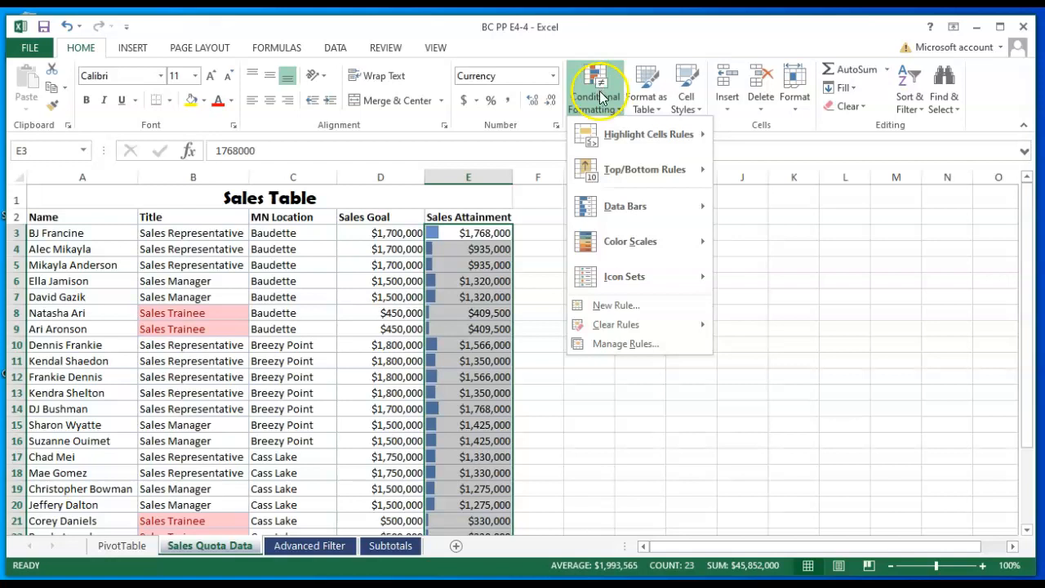
left_click(622, 344)
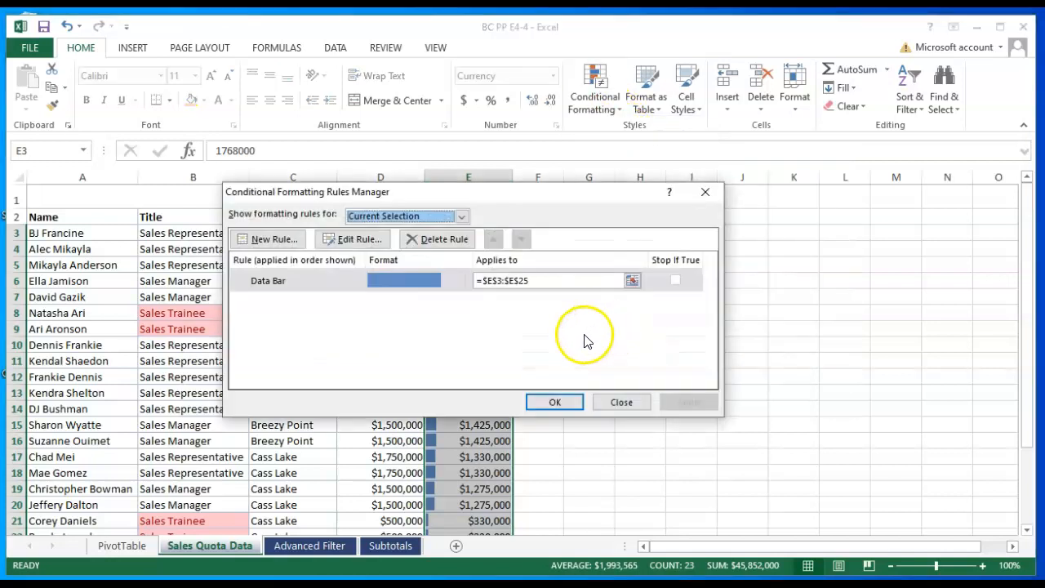
left_click(364, 239)
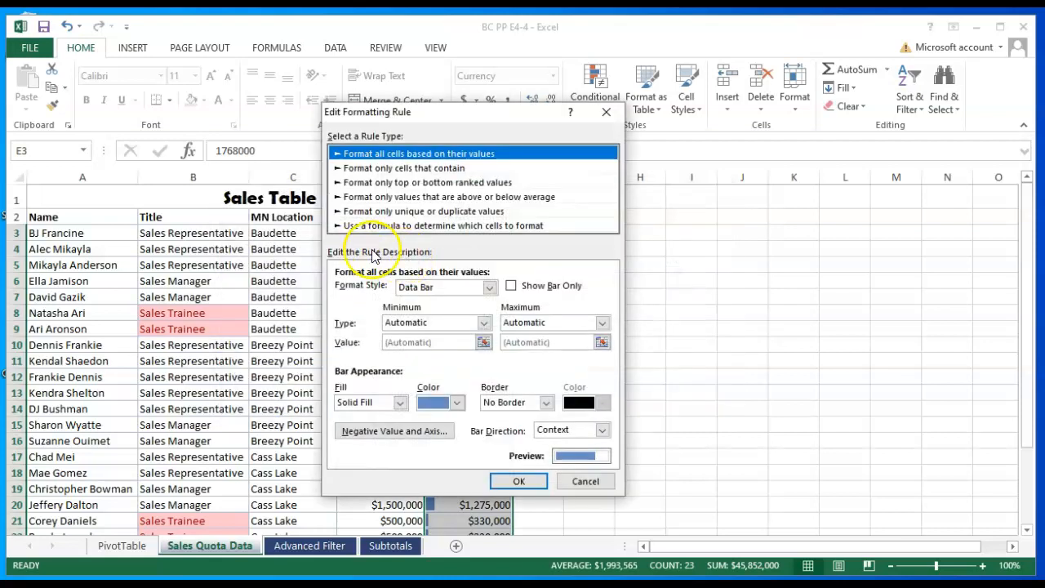
left_click(400, 403)
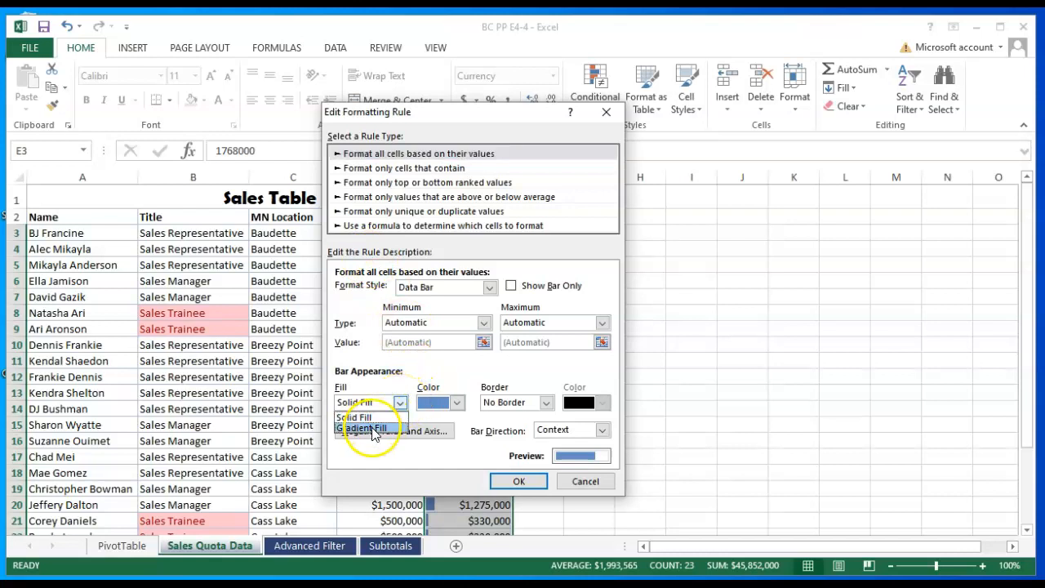
left_click(370, 428)
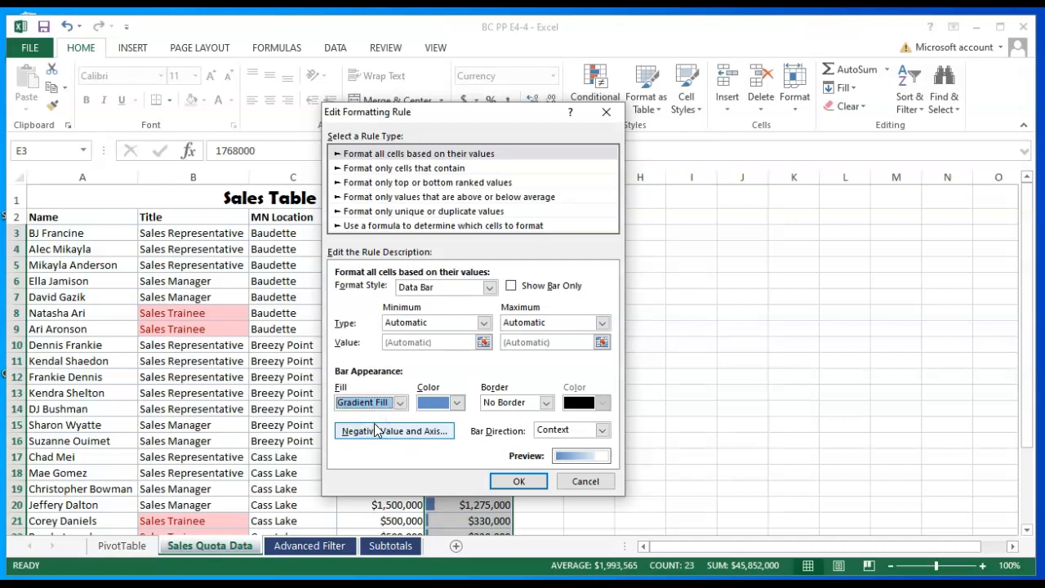
left_click(458, 403)
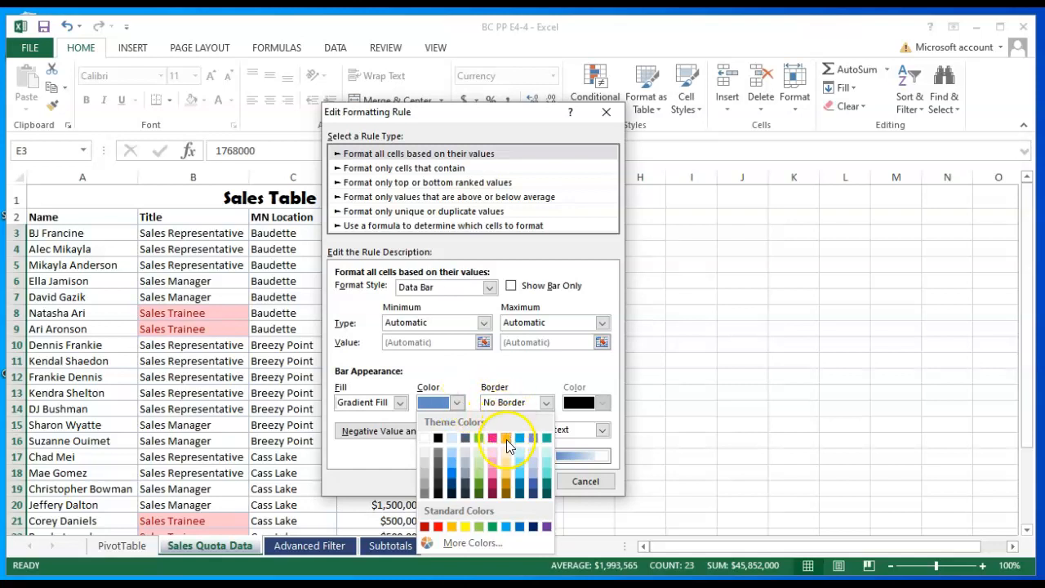
left_click(506, 438)
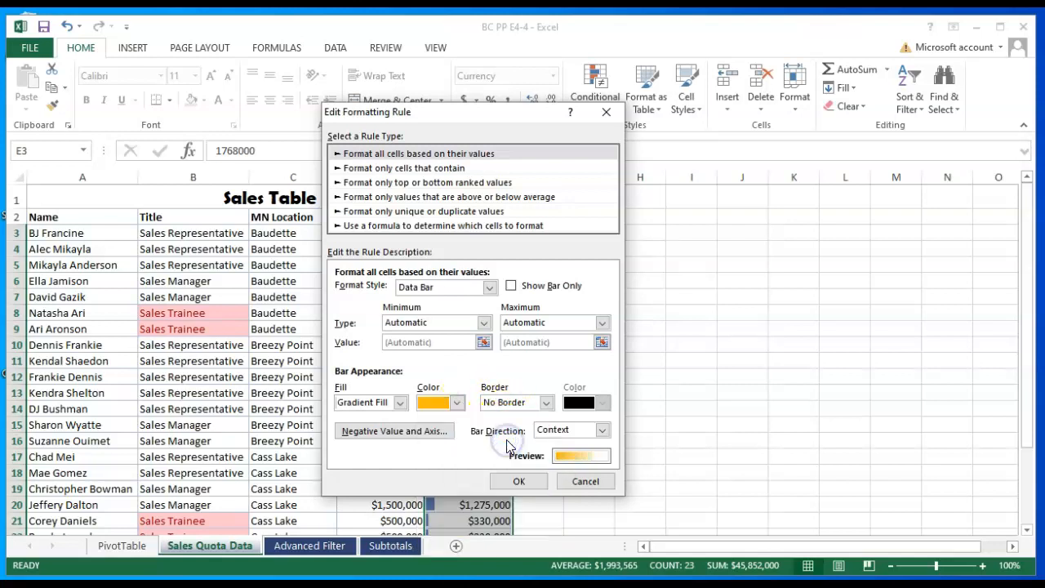
left_click(529, 482)
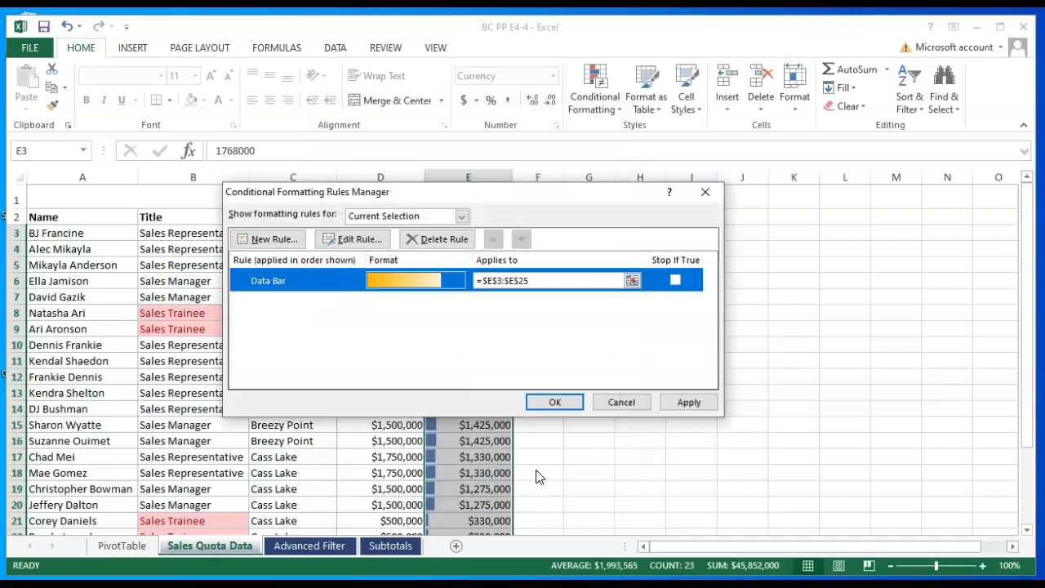
left_click(553, 403)
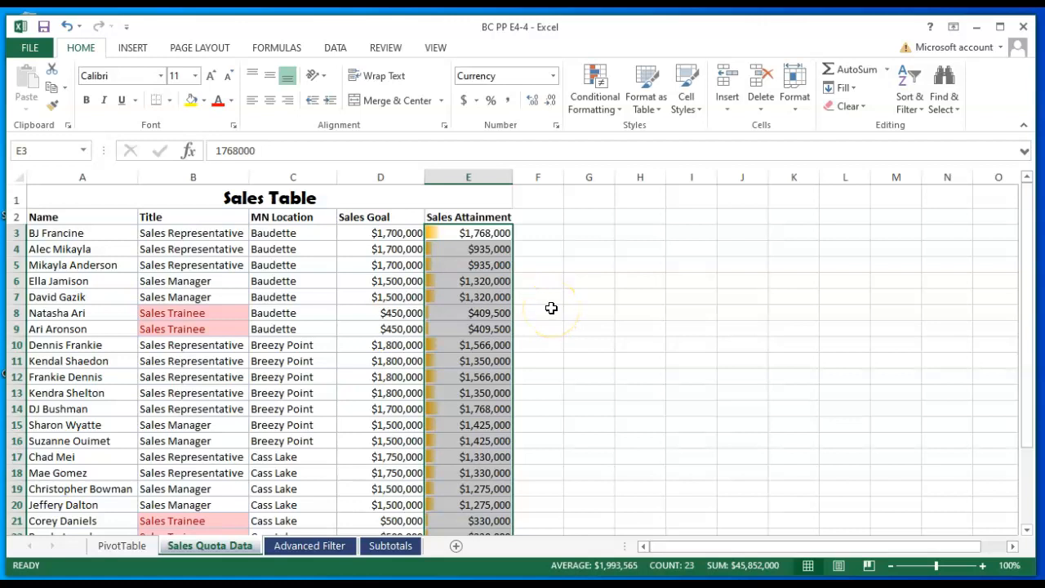
left_click(550, 308)
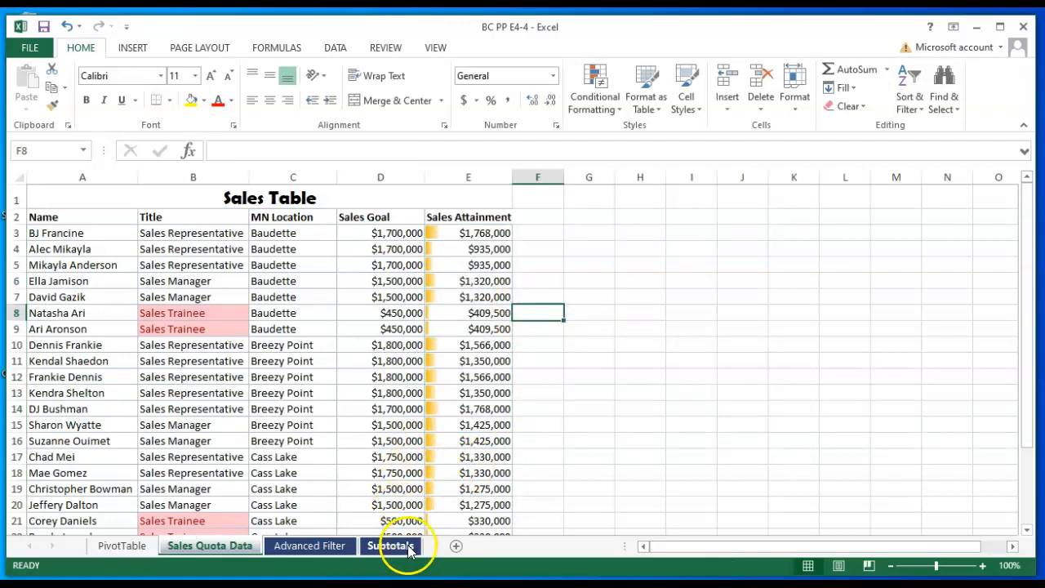
- Switch to the Subtotals sheet and select the Sales Manager Average attainment in E10
left_click(391, 545)
mouse_move(394, 549)
left_mouse_down()
mouse_move(406, 531)
mouse_move(394, 519)
left_mouse_up()
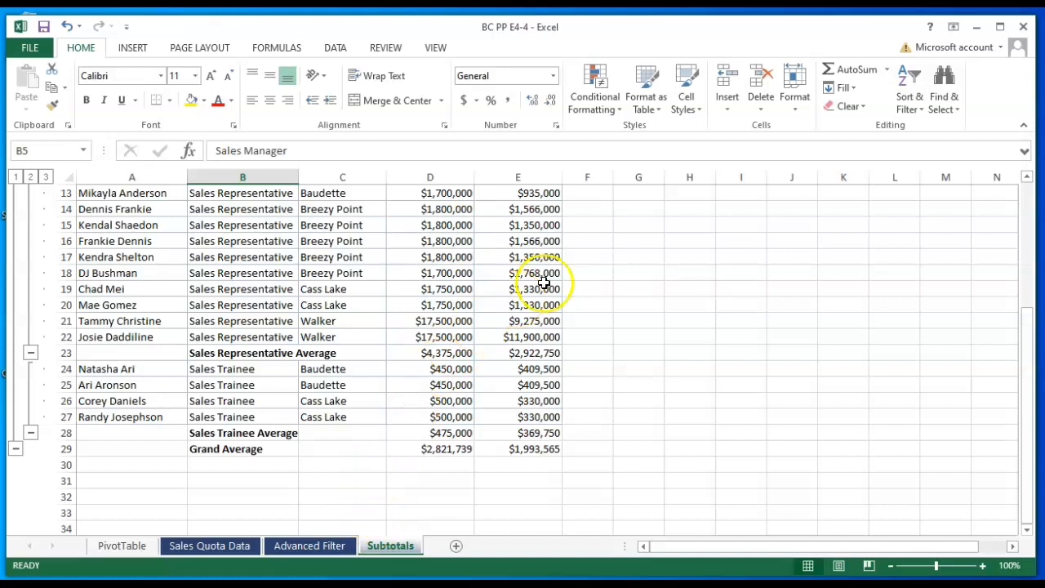
scroll(522, 253, "up", 3)
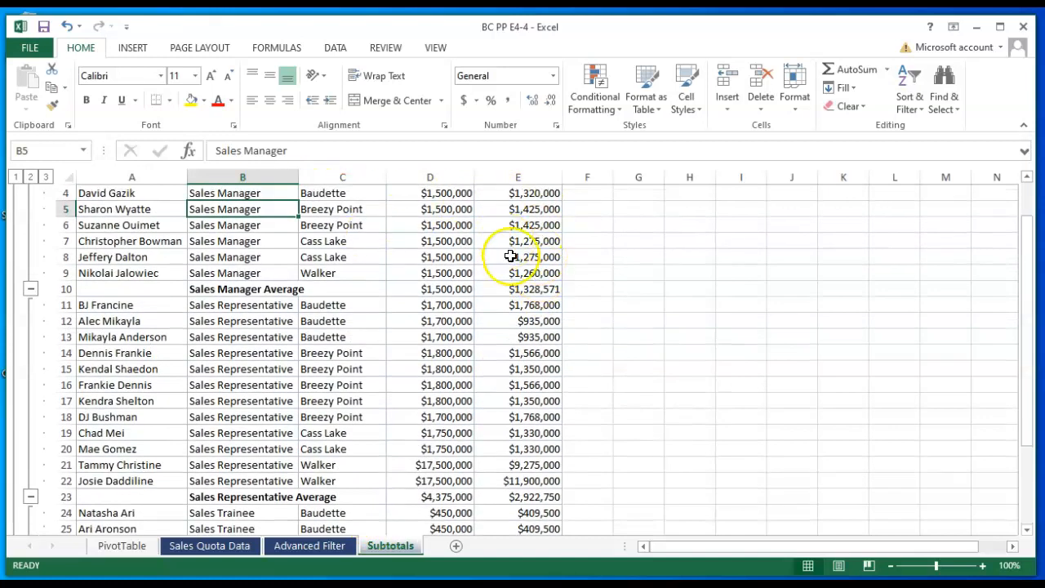
left_click(550, 290)
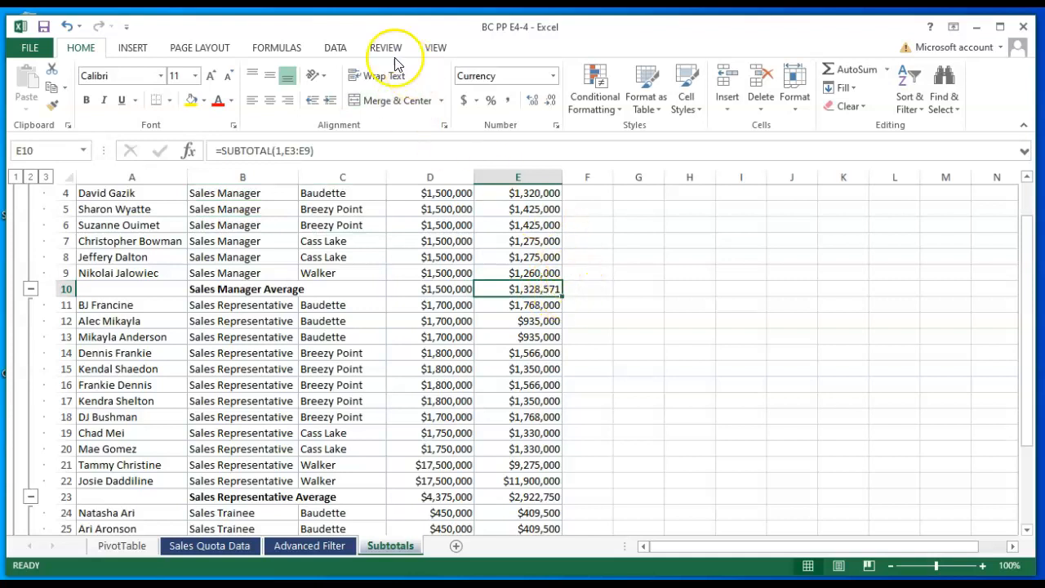
left_click(336, 49)
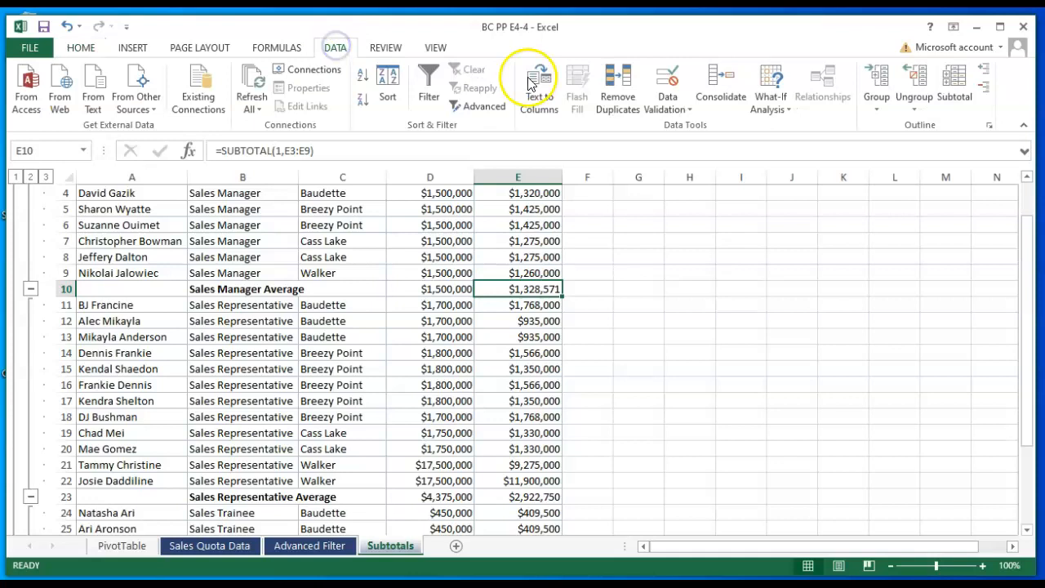
- Run Goal Seek to set E10 to 1500000 by changing E5, and accept the result
left_click(782, 109)
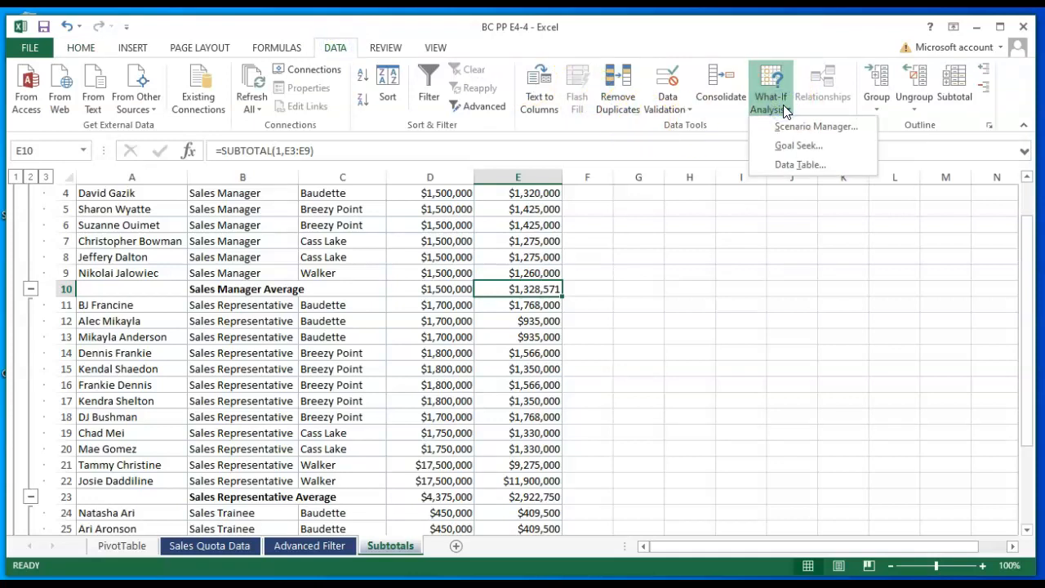
left_click(785, 145)
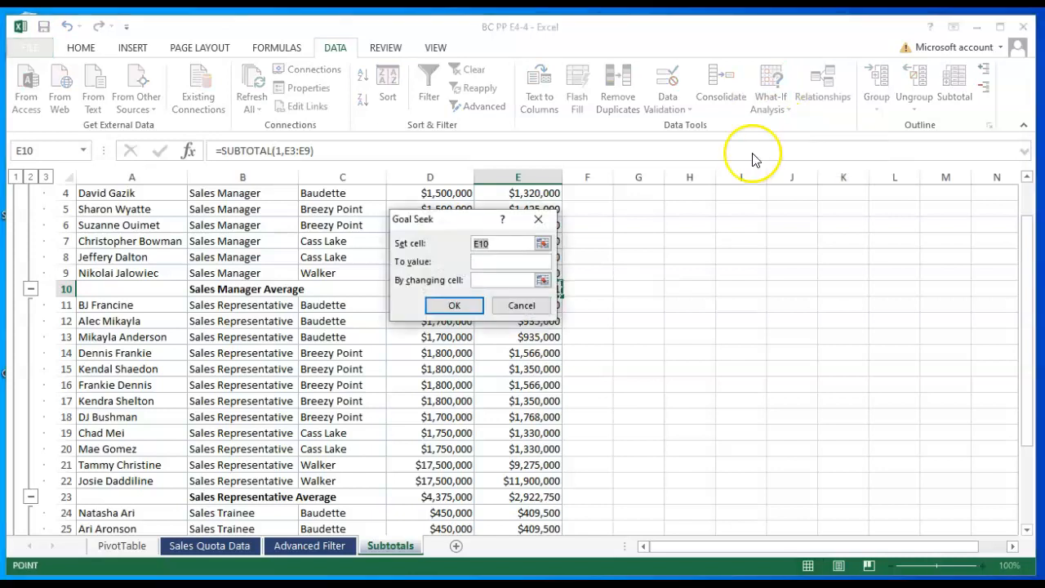
left_click(516, 253)
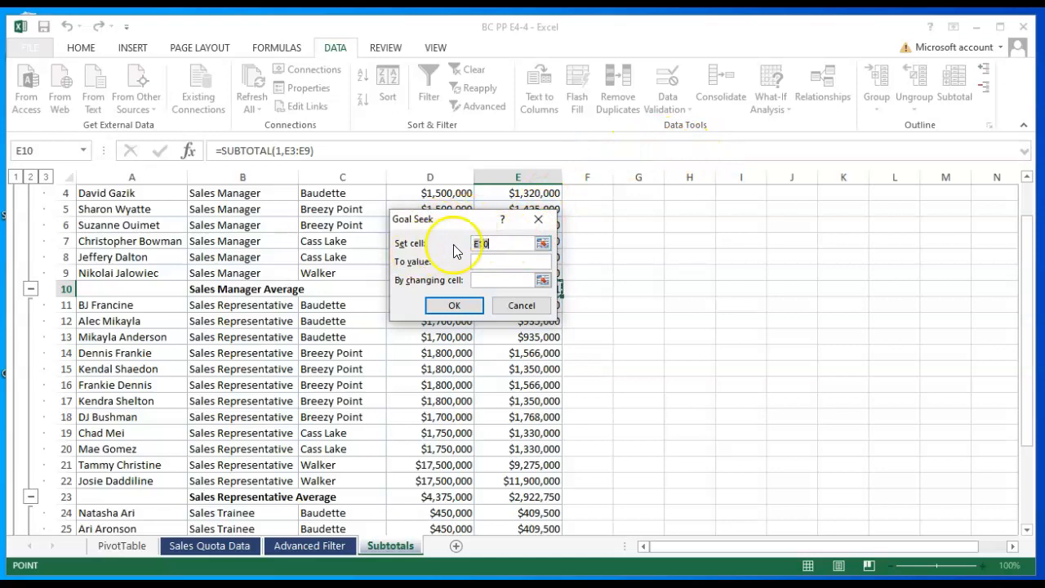
left_click(503, 259)
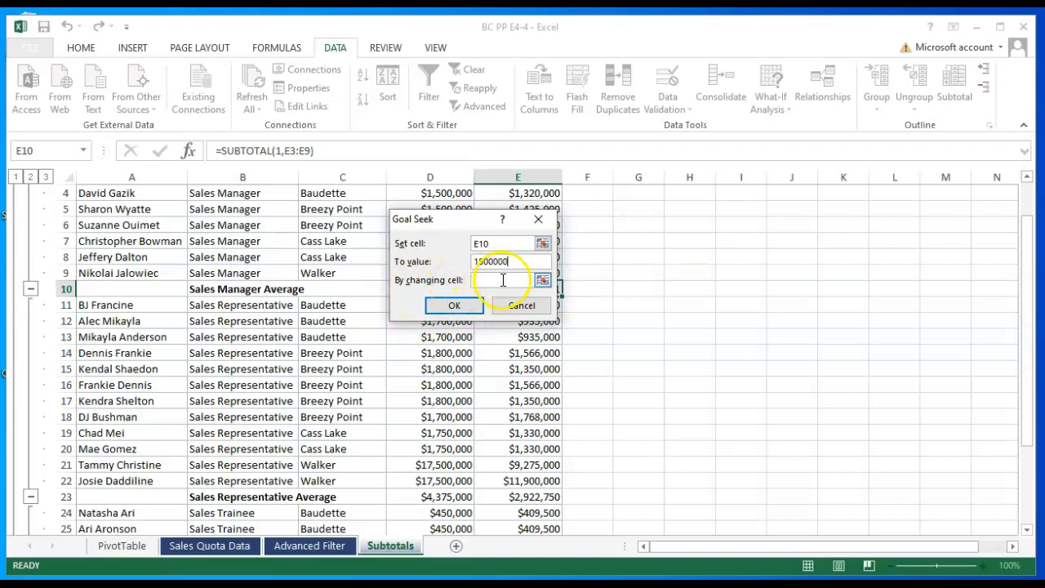
left_click(502, 280)
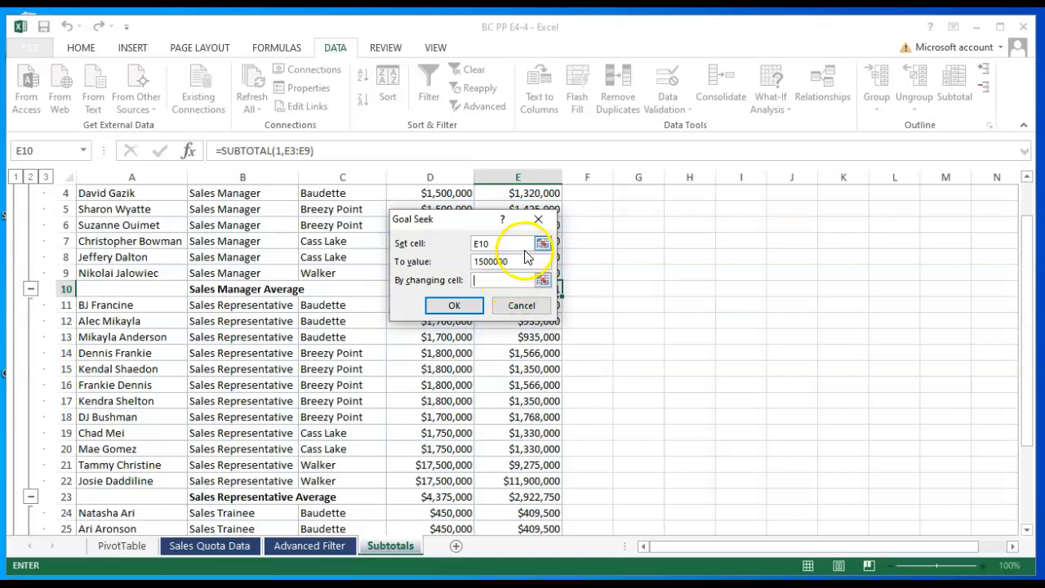
left_click_drag(462, 217, 400, 258)
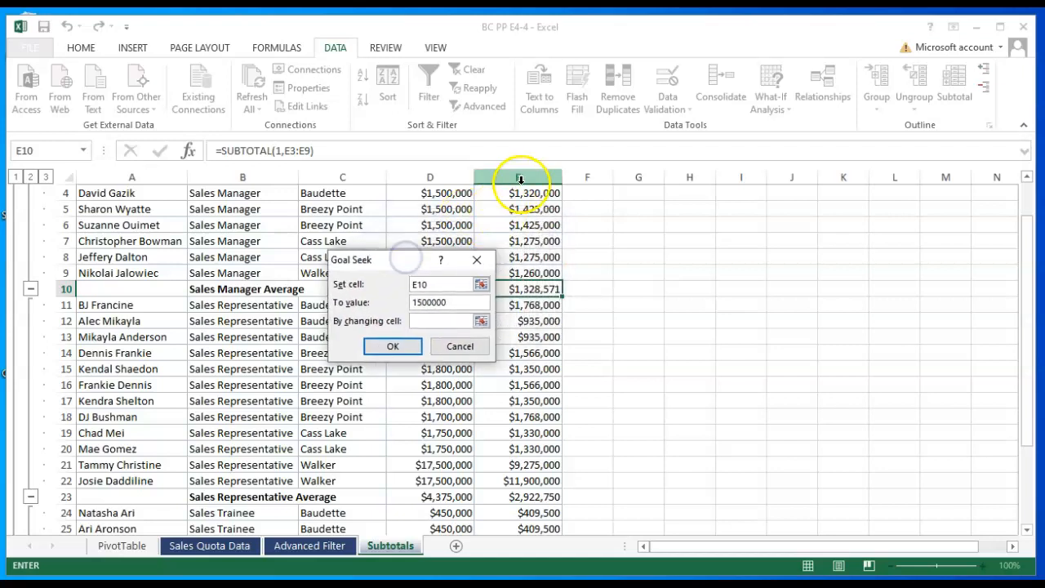
left_click(523, 211)
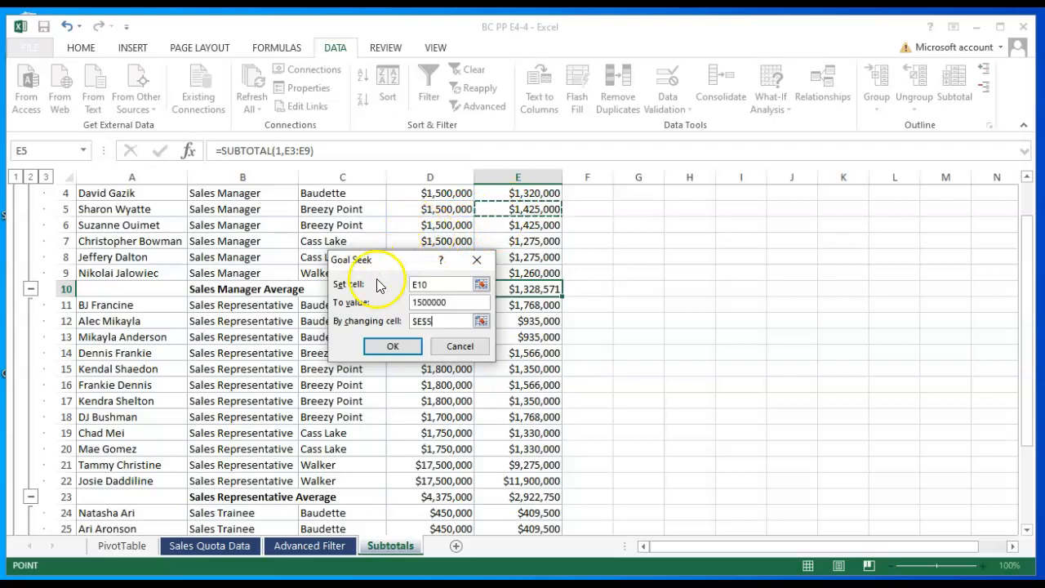
left_click(392, 346)
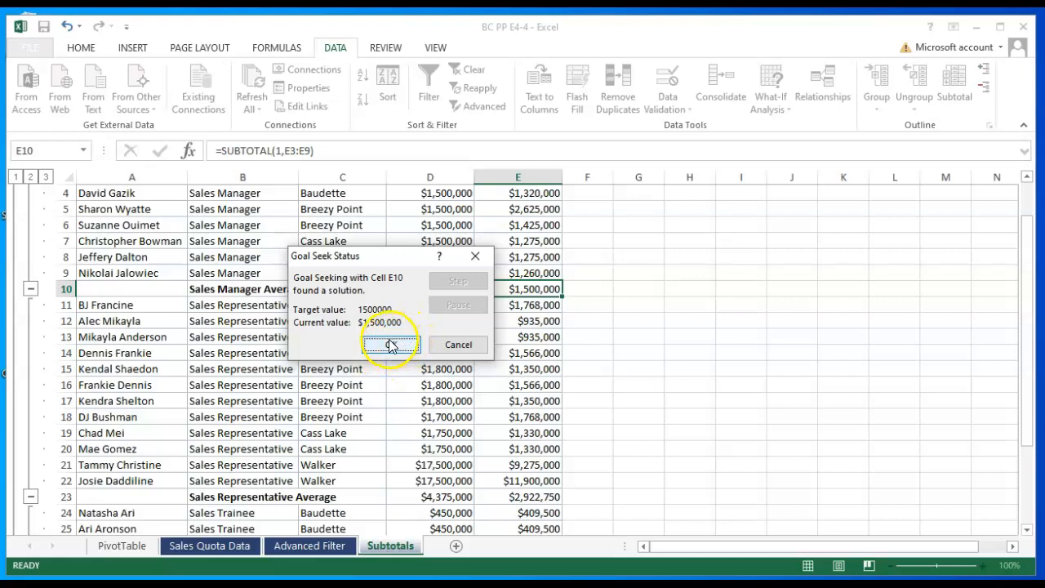
left_click(390, 346)
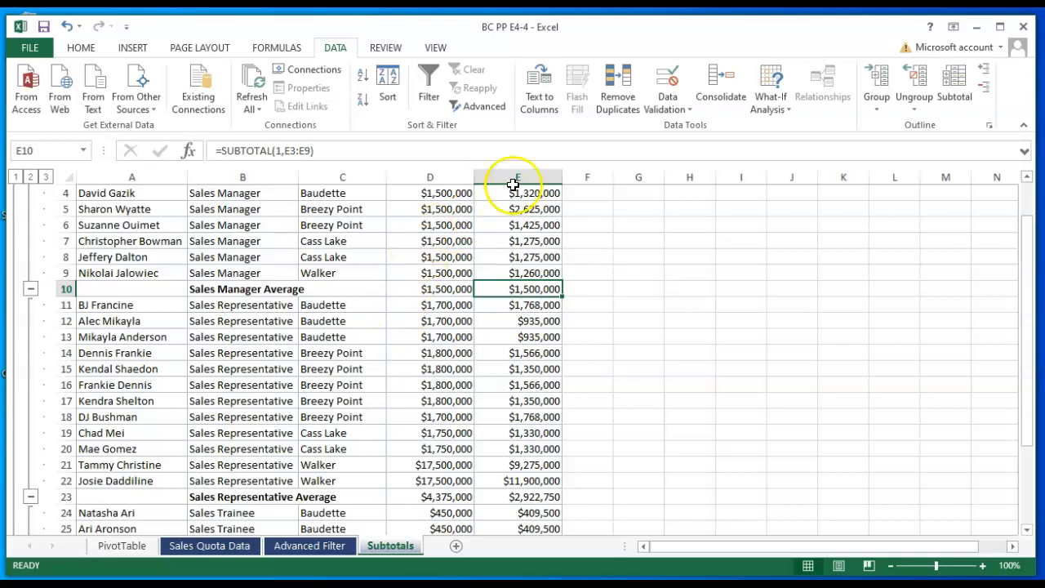
- Check that E5 now holds $2,625,000, then return to the Sales Quota Data sheet
scroll(534, 299, "up", 1)
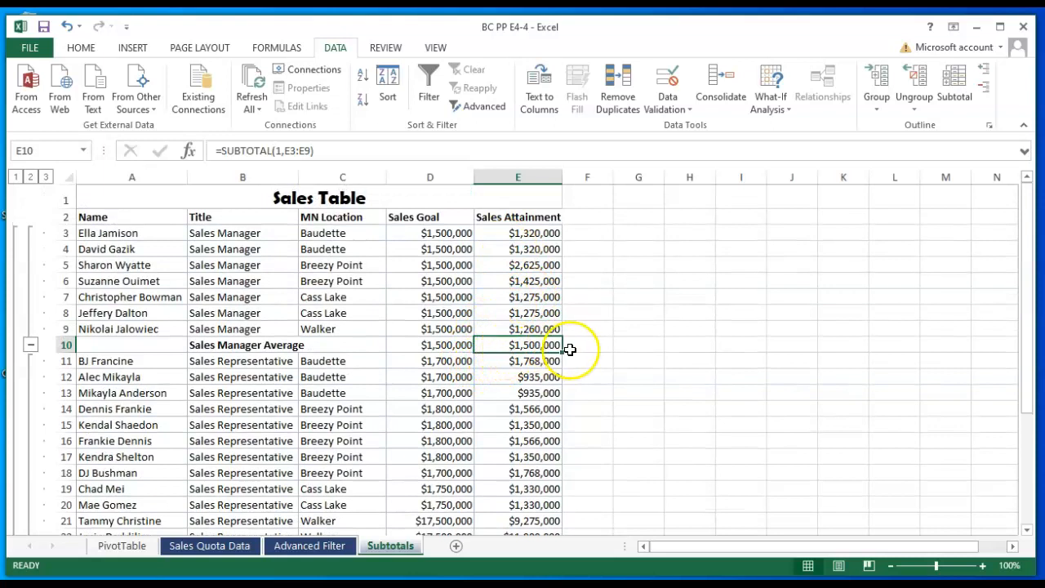
left_click(507, 266)
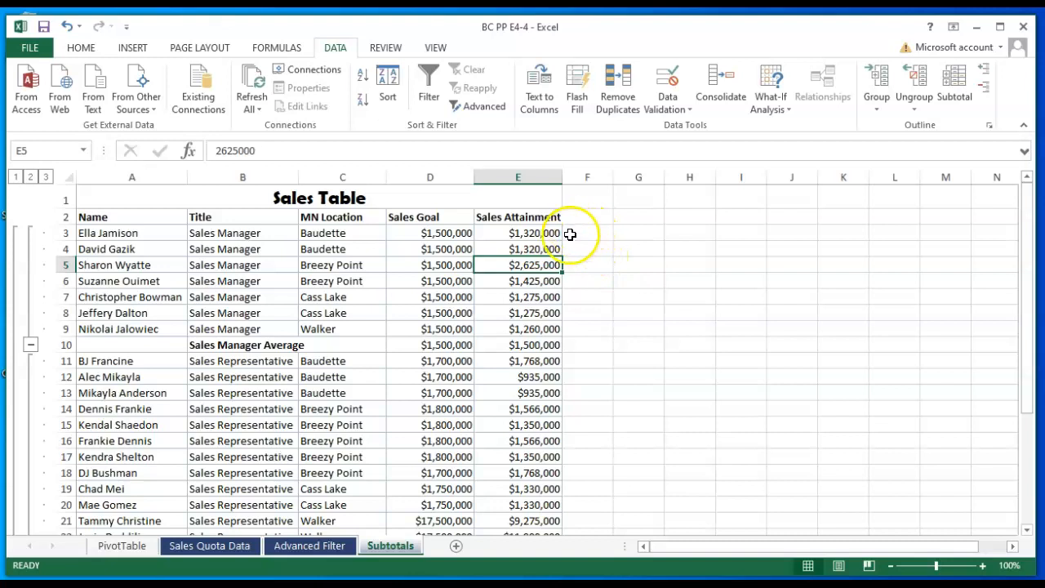
left_click(242, 546)
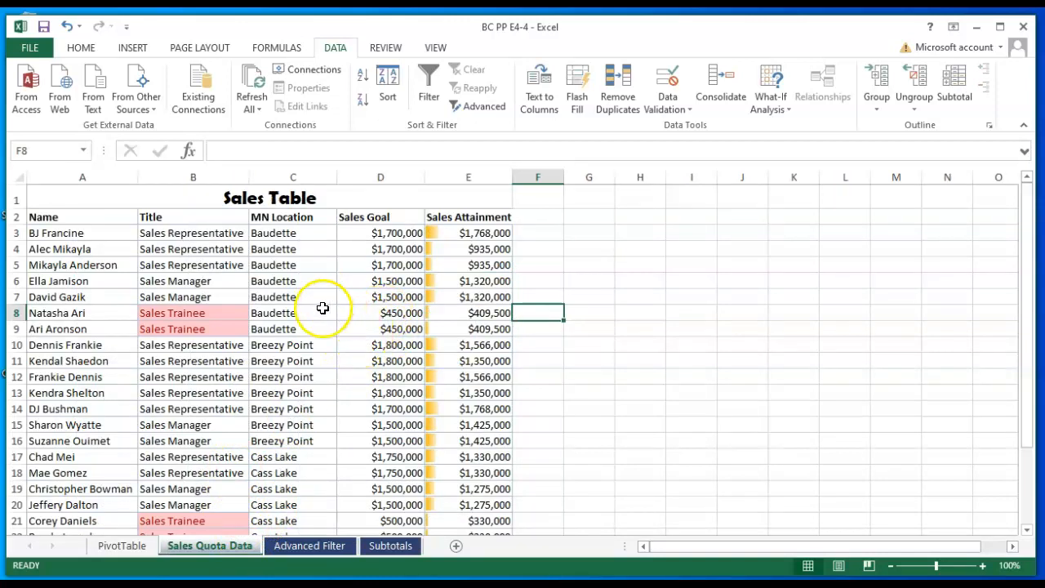
- Clear the Locked protection setting on the Sales Attainment cells E3:E25
left_click_drag(473, 233, 463, 504)
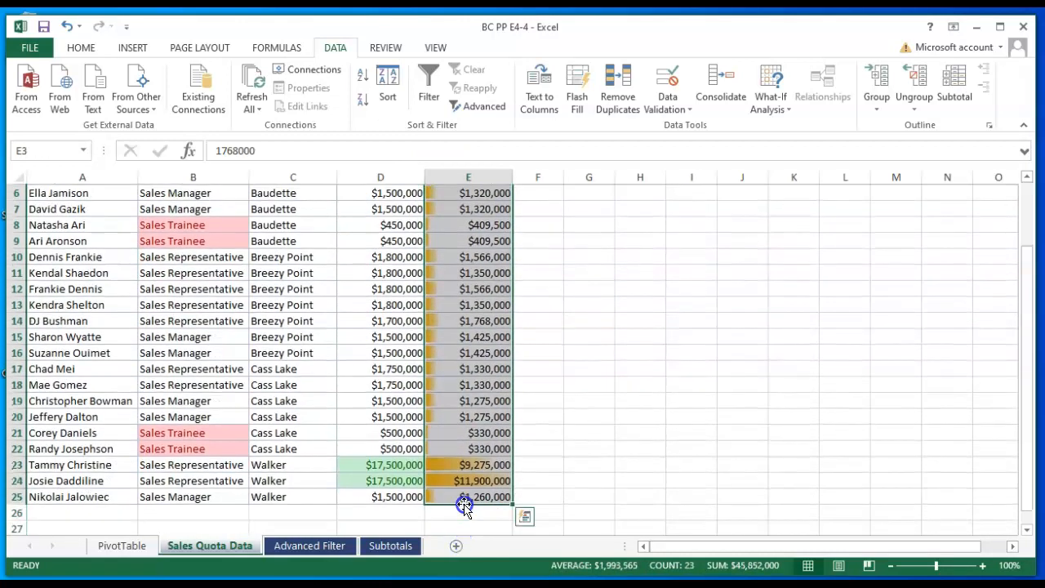
right_click(475, 357)
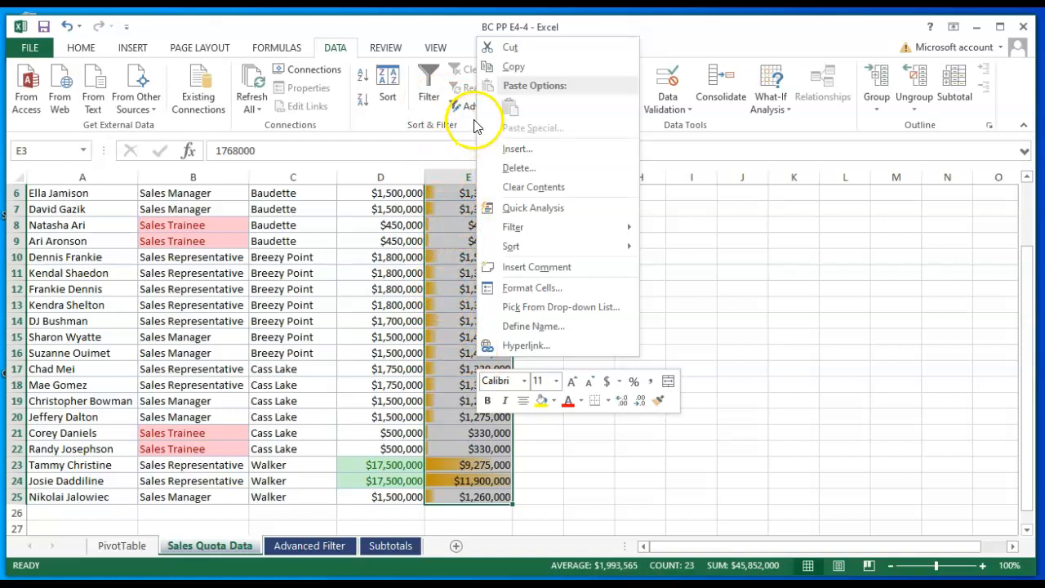
scroll(532, 287, "up", 2)
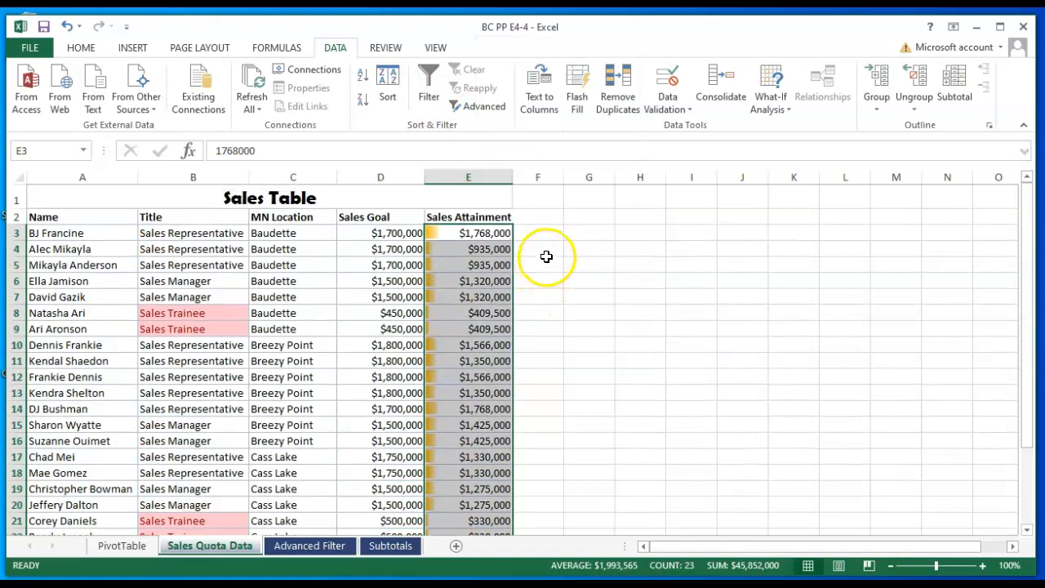
key("ctrl+1")
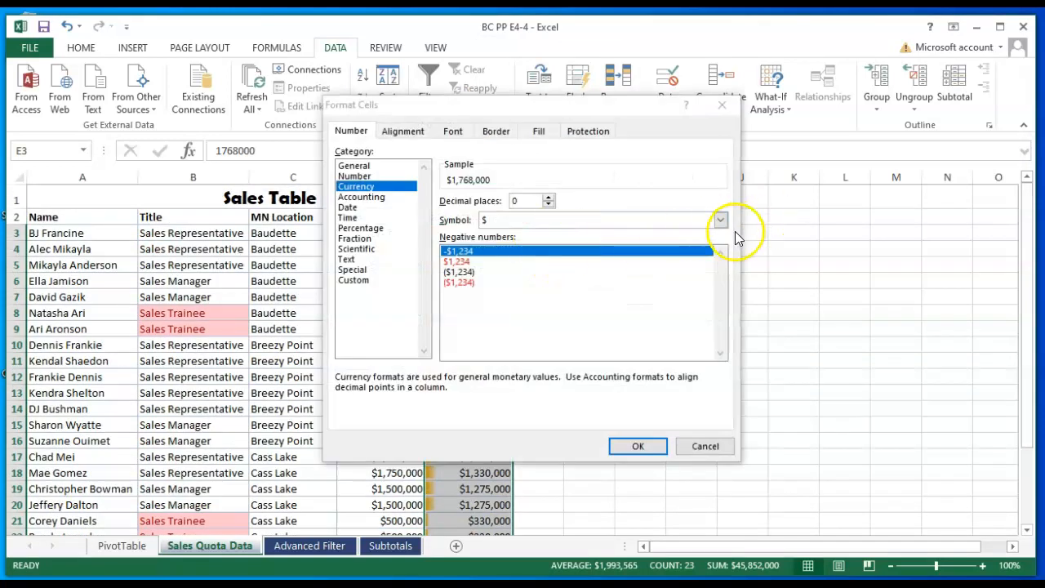
left_click(583, 135)
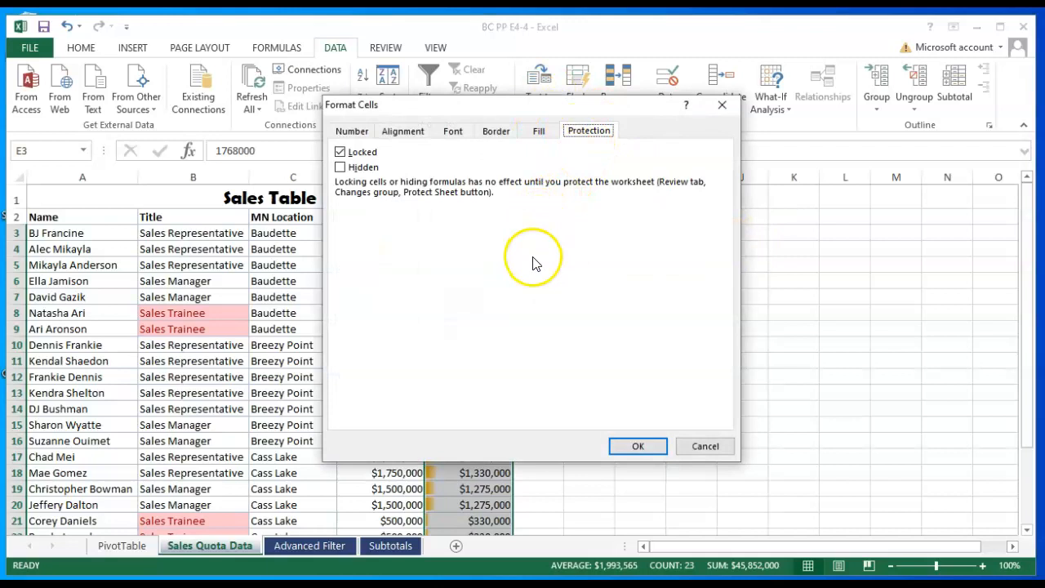
left_click(340, 153)
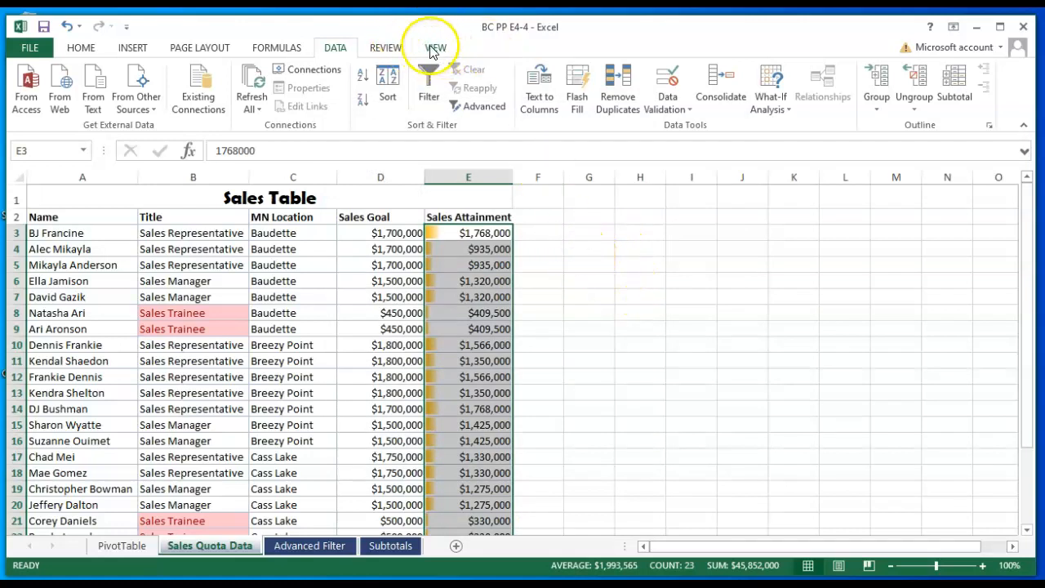
- Protect the Sales Quota Data sheet with a password, still allowing locked and unlocked cell selection
left_click(382, 47)
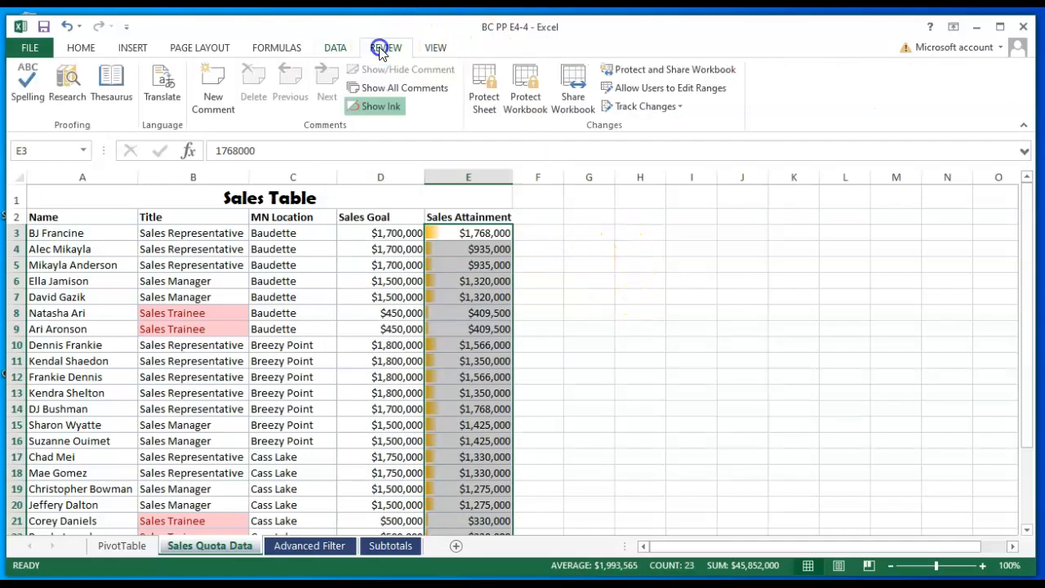
left_click(484, 82)
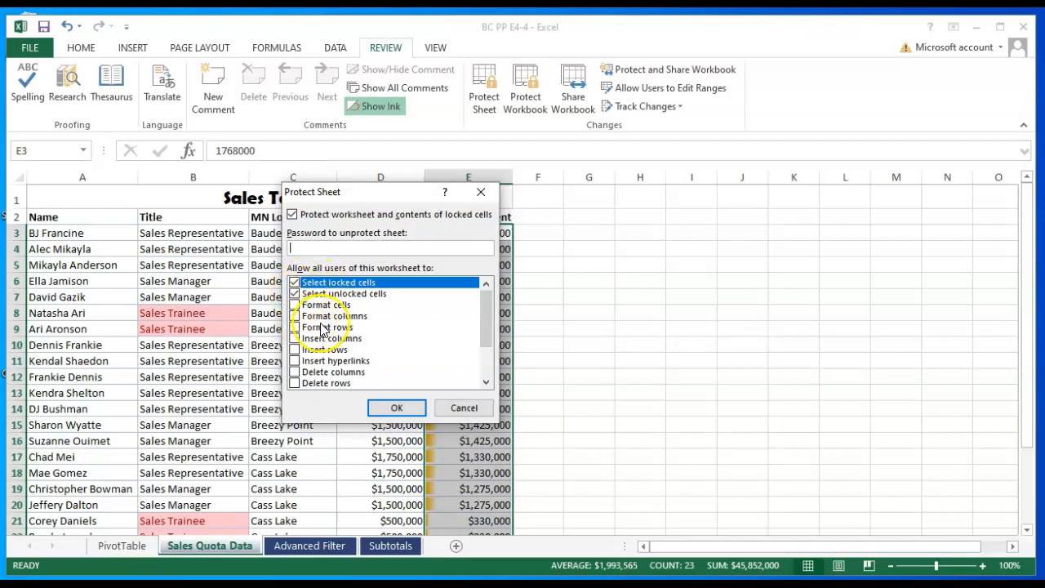
scroll(322, 329, "down", 1)
scroll(322, 329, "down", 1)
scroll(321, 329, "up", 2)
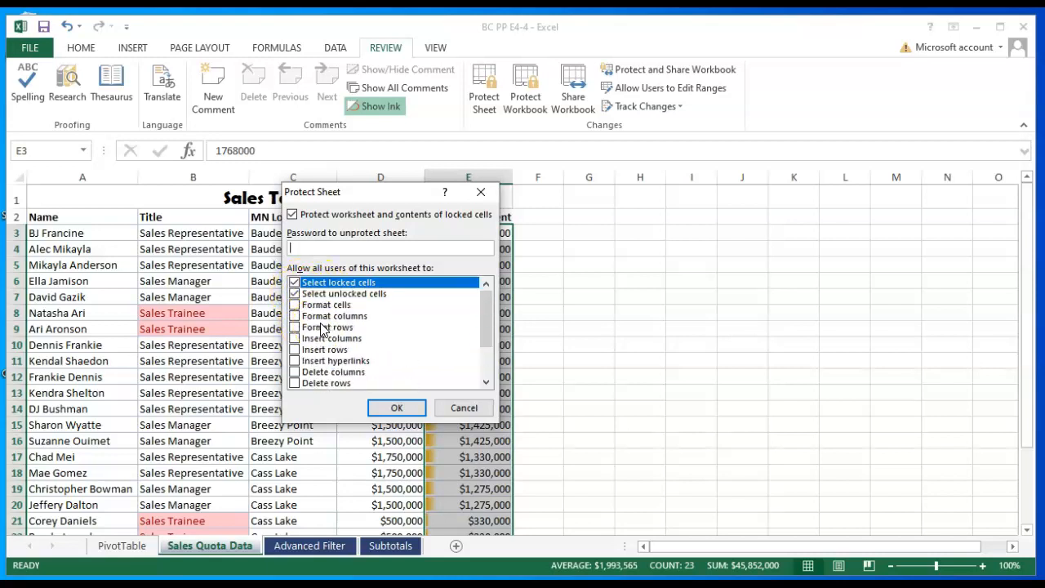
left_click(331, 249)
left_click(400, 408)
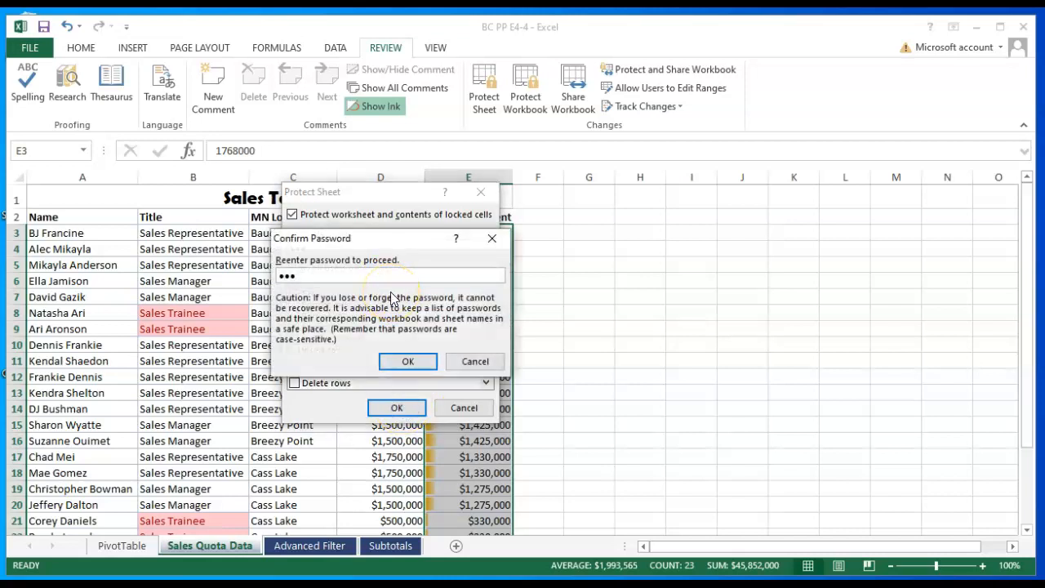
left_click(407, 364)
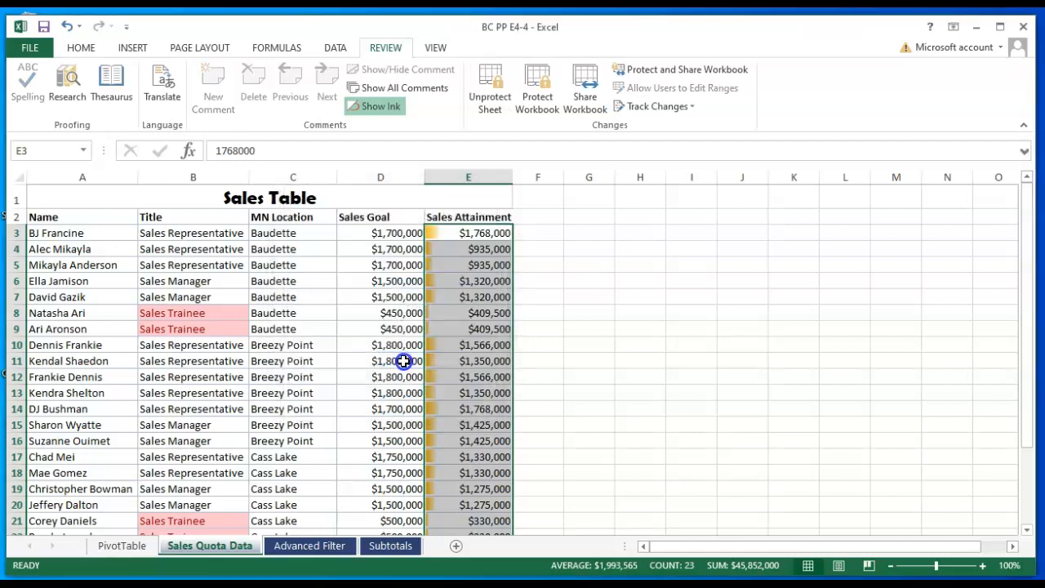
- Clear the cell selection and save the workbook from the Quick Access Toolbar
left_click(625, 311)
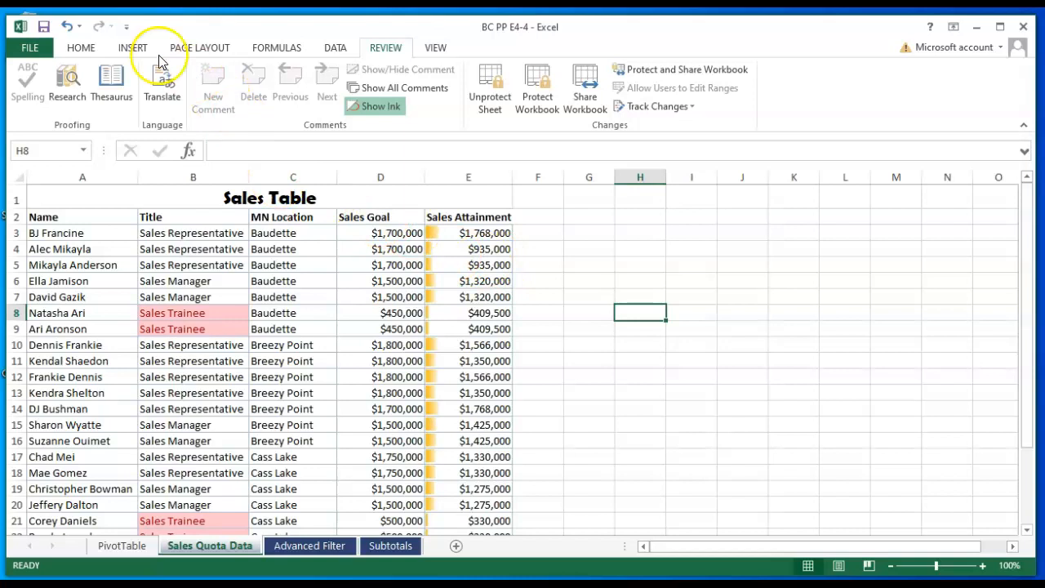
left_click(43, 29)
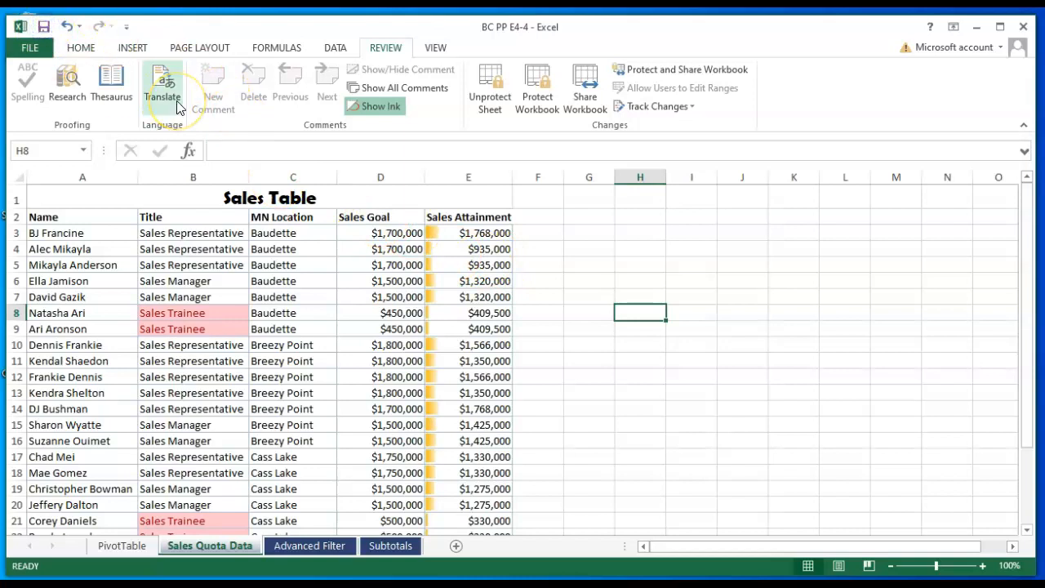